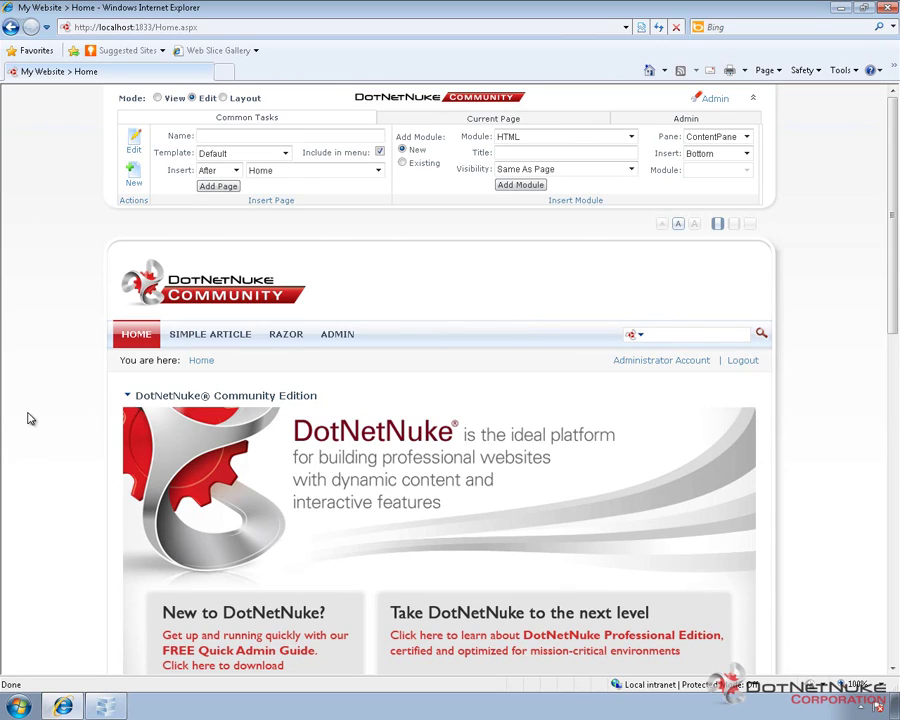
# Go to the Simple Article page and open its module's Settings from the action menu
pyautogui.click(210, 338)
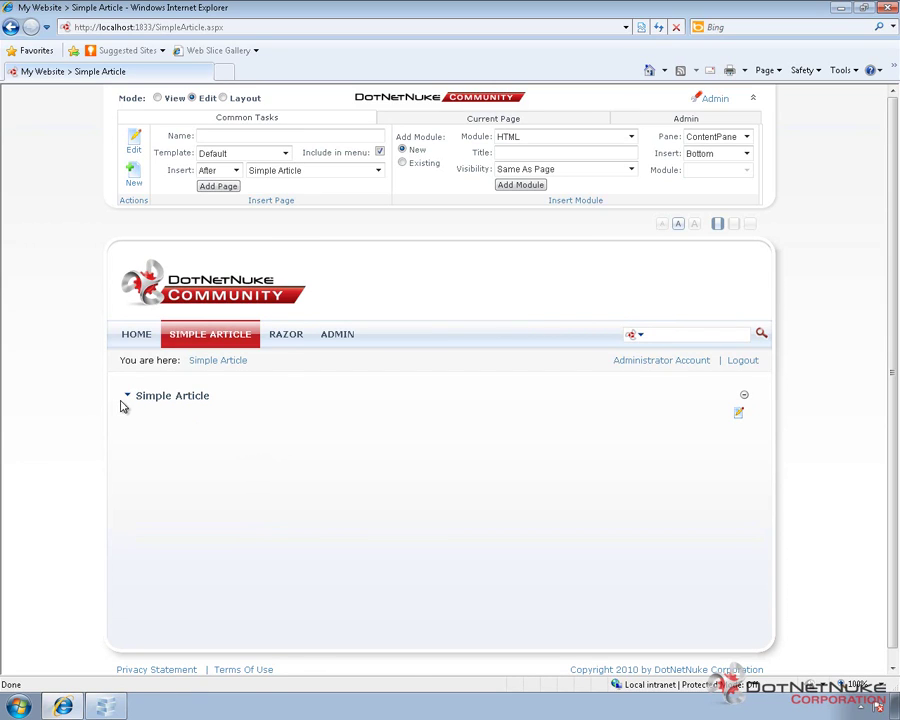
pyautogui.moveTo(128, 396)
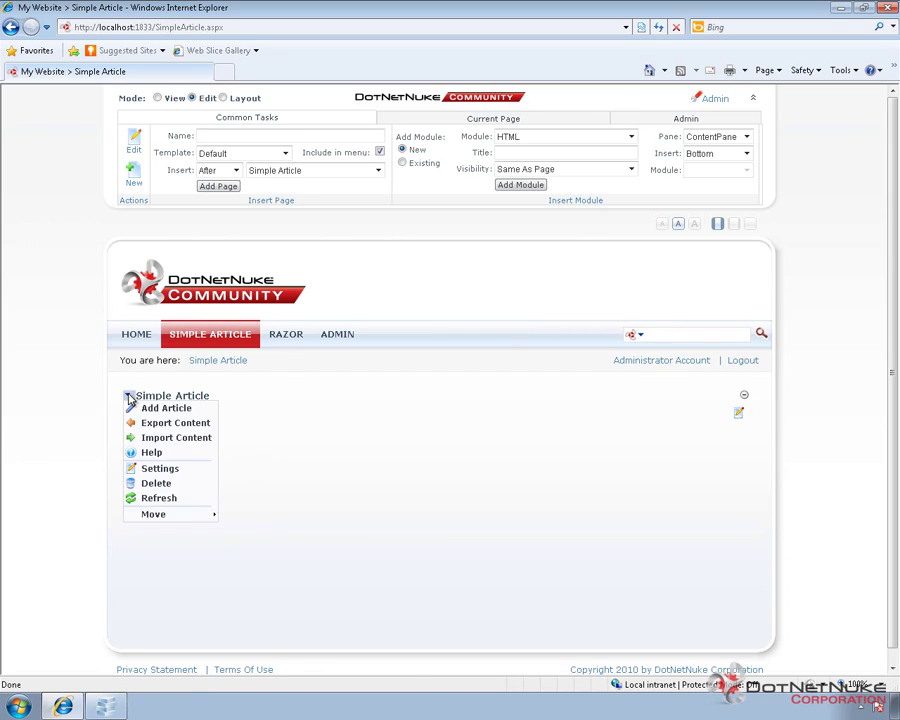
pyautogui.click(160, 469)
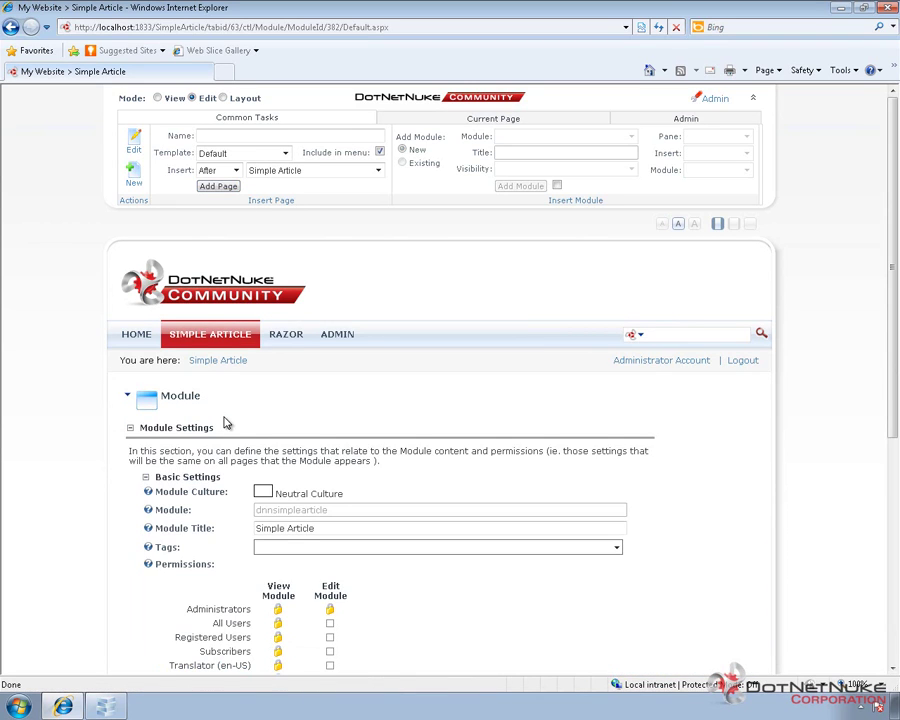
# Save the dnnsimplearticle module settings with Page Size 10 and Show Categories checked
pyautogui.scroll(-2, 249, 443)
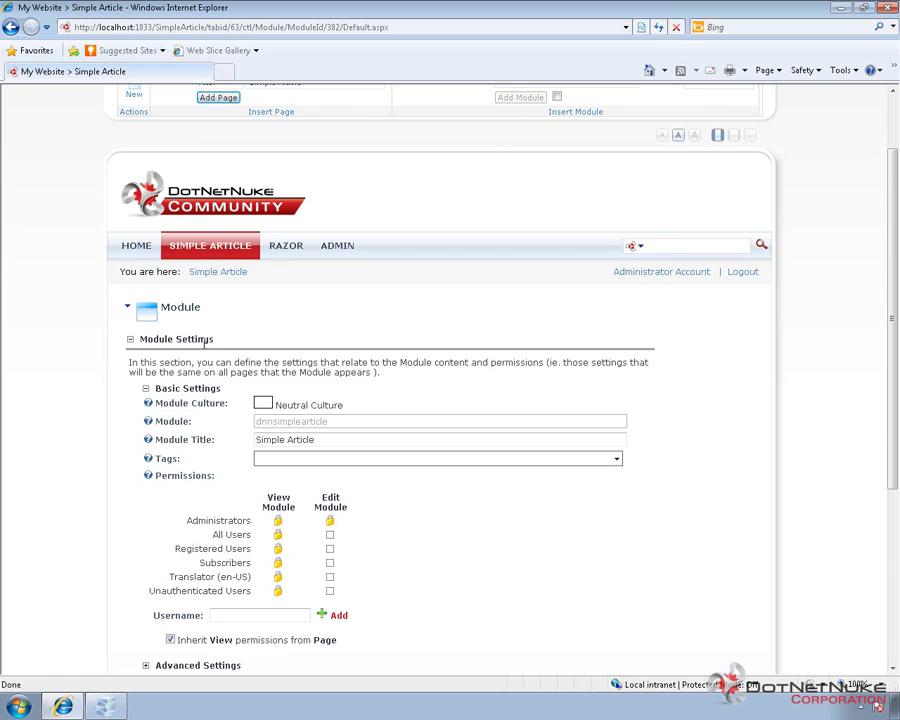
pyautogui.doubleClick(294, 422)
pyautogui.click(296, 427)
pyautogui.doubleClick(295, 423)
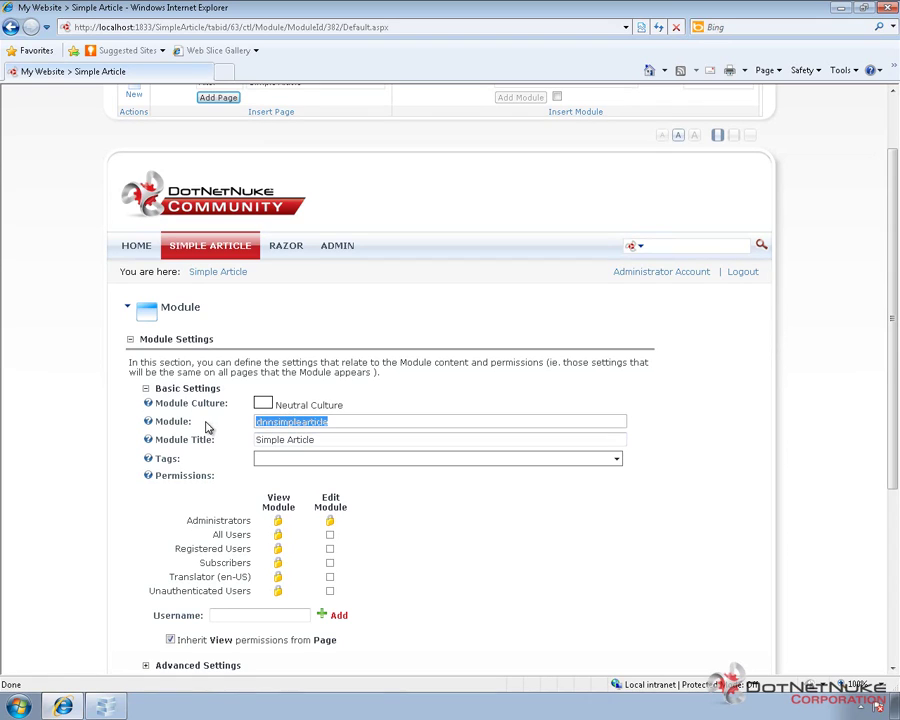
pyautogui.click(224, 427)
pyautogui.scroll(-2, 224, 427)
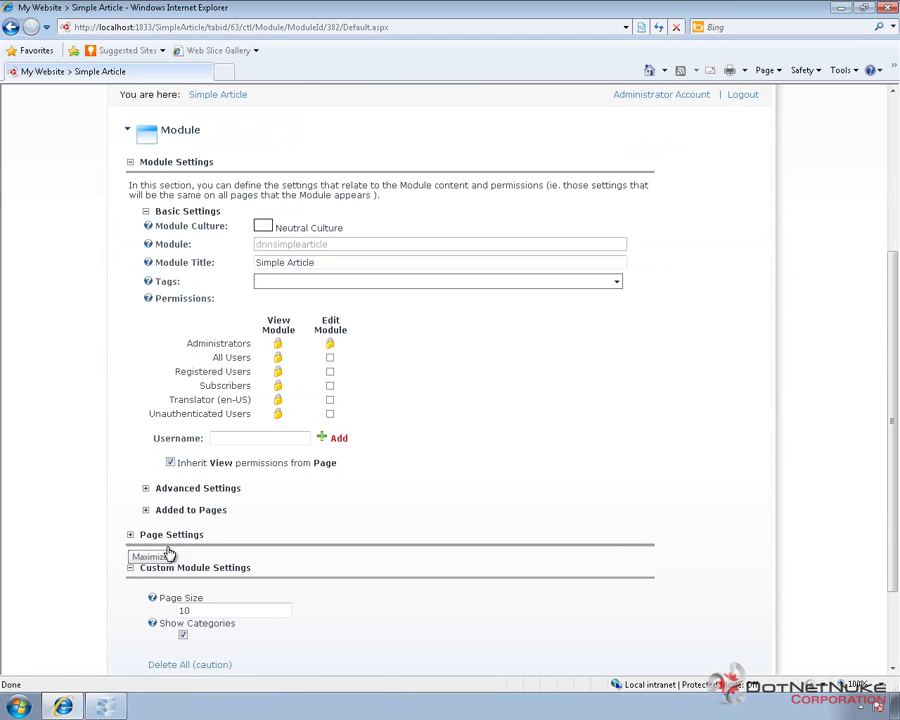
pyautogui.scroll(-1, 250, 550)
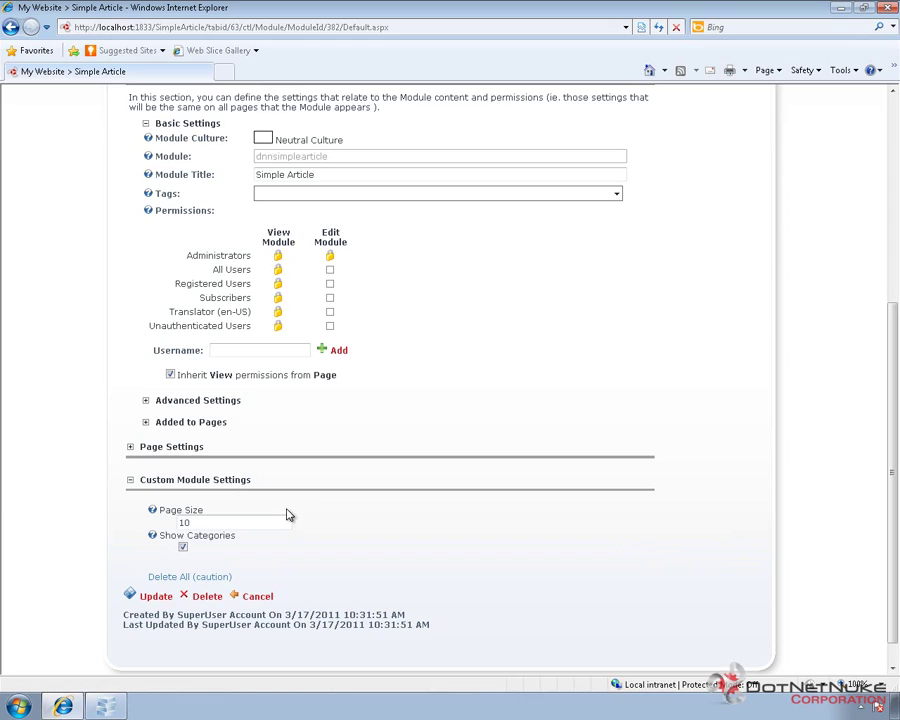
pyautogui.click(155, 598)
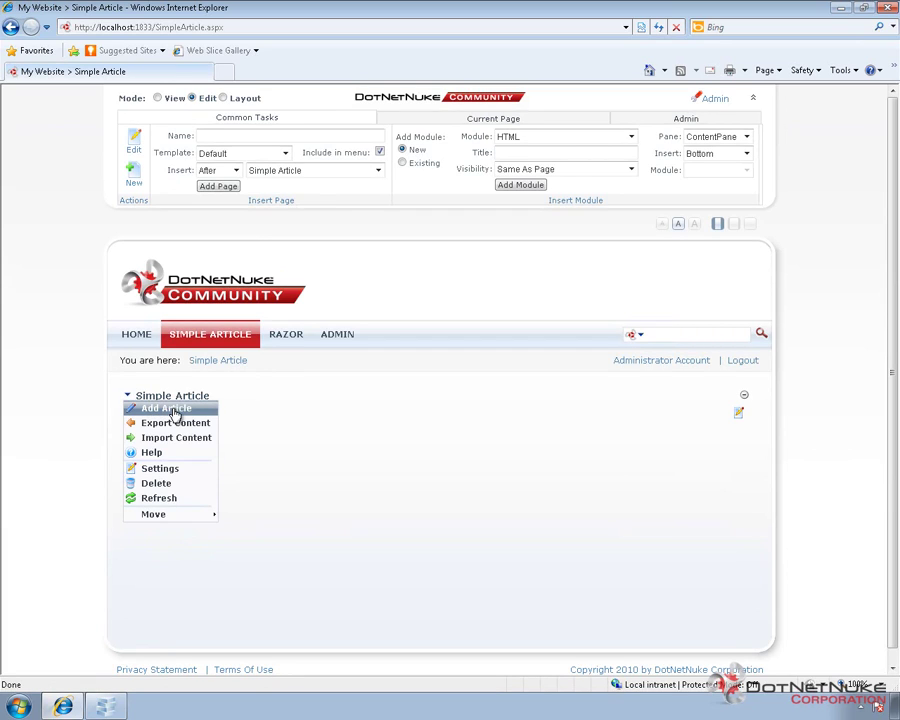
# Start a new article and look over its Description and Body editors
pyautogui.click(174, 411)
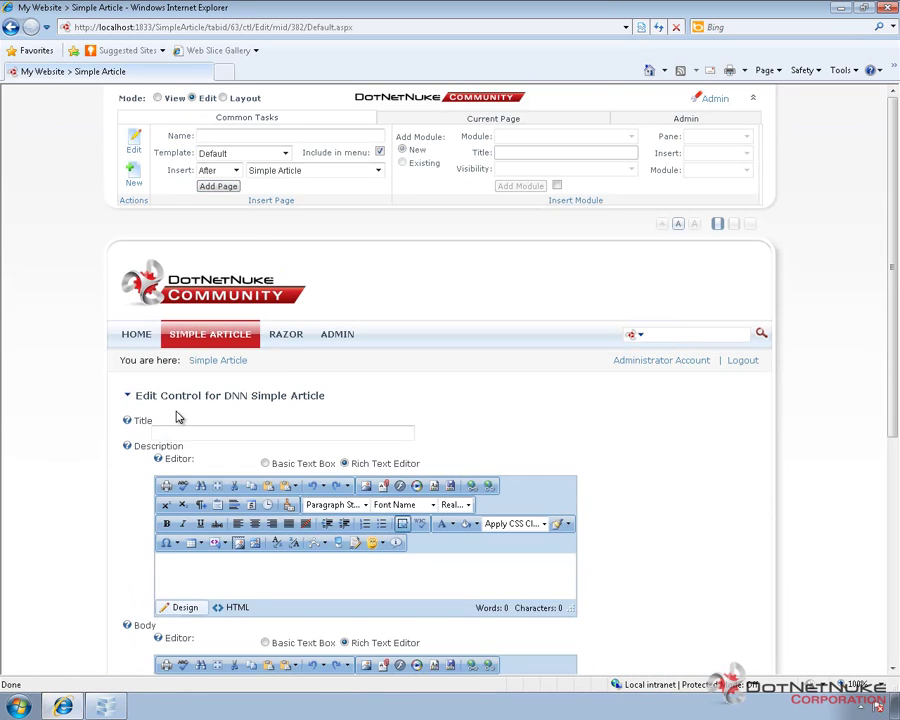
pyautogui.scroll(-3, 180, 416)
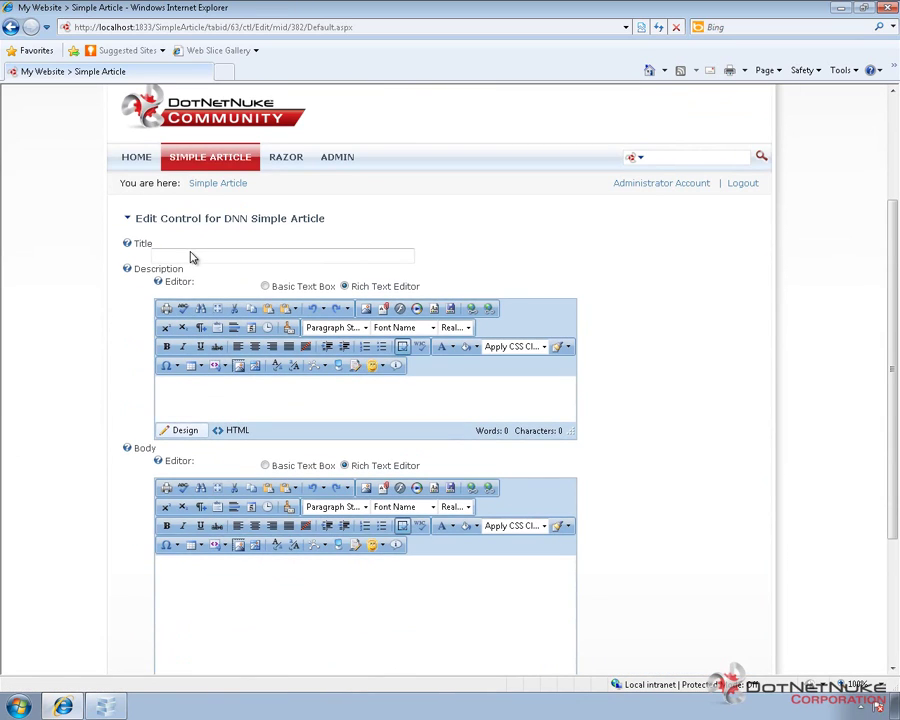
pyautogui.click(228, 405)
pyautogui.click(225, 572)
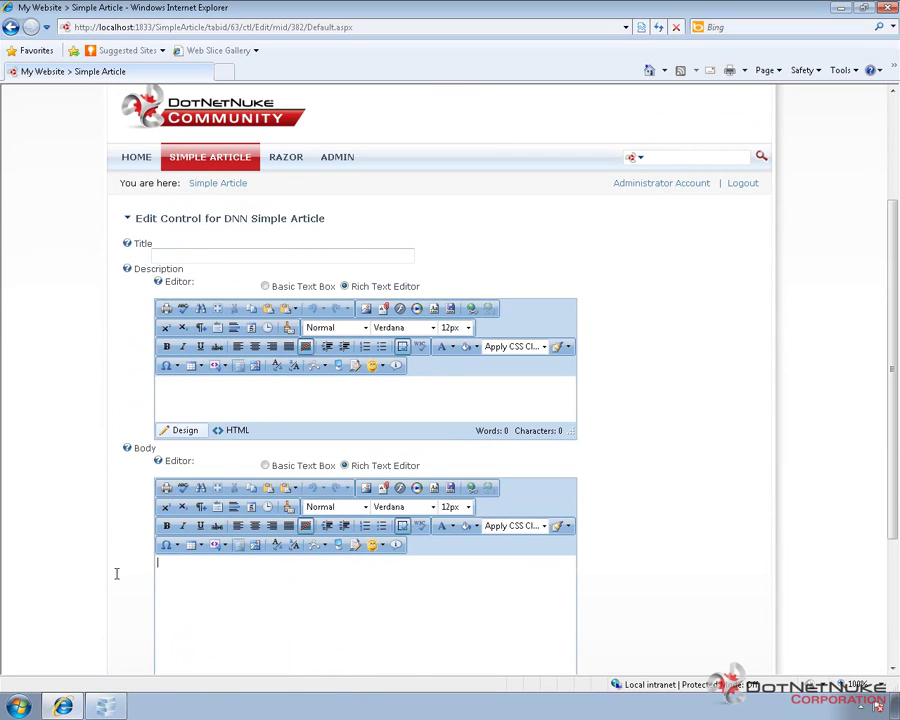
pyautogui.scroll(-3, 298, 560)
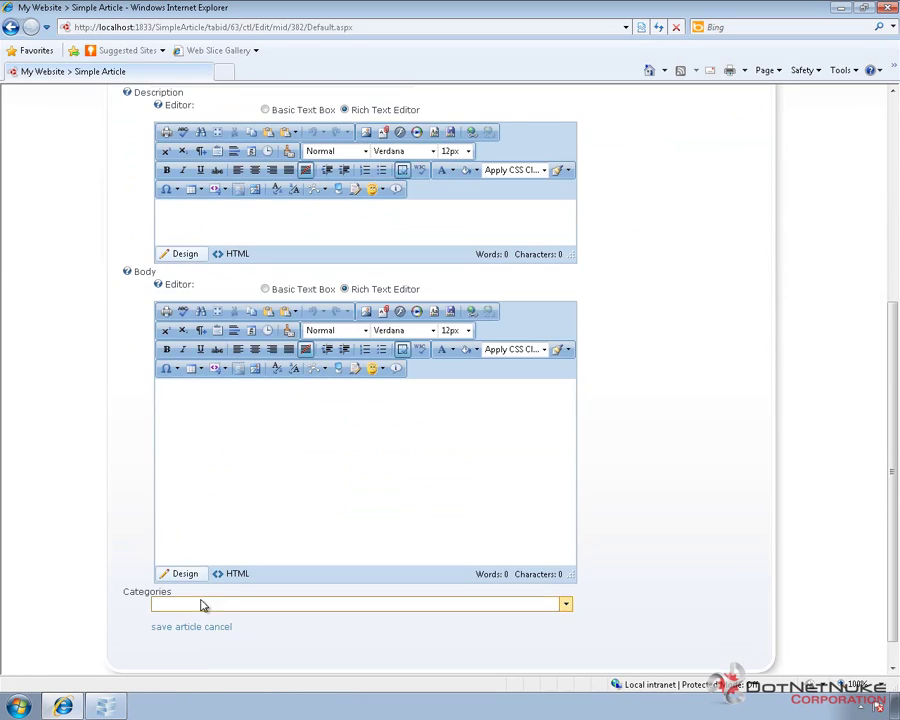
pyautogui.scroll(2, 201, 600)
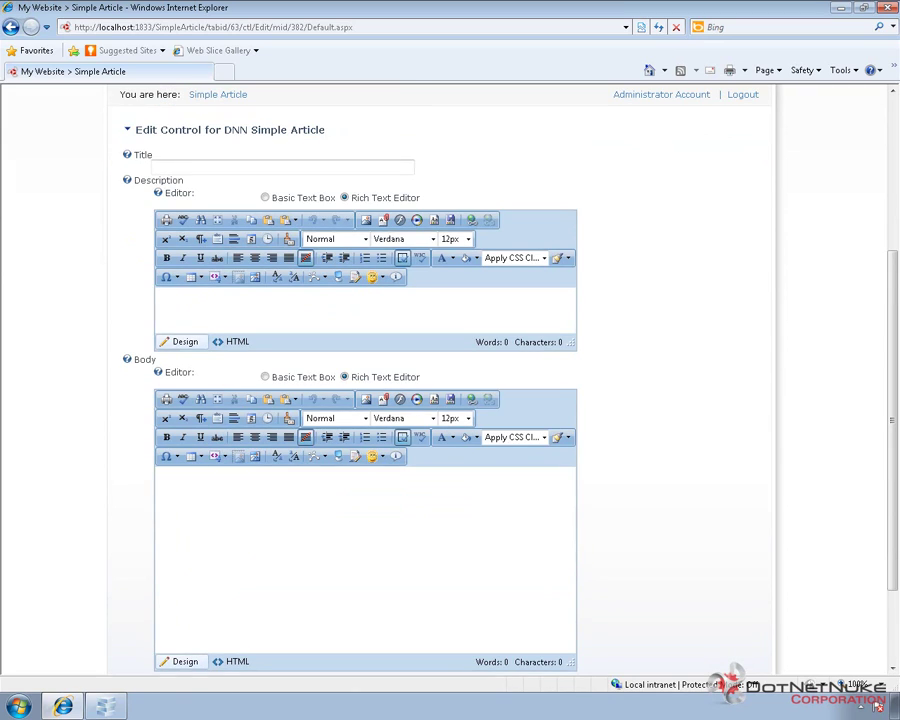
# Paste the C# migration title, the 89-word summary as Description, and the 550-word press release as Body
pyautogui.click(183, 171)
pyautogui.write('DotNetNuke Corp. Announces Migration of the Core Platform to C#')
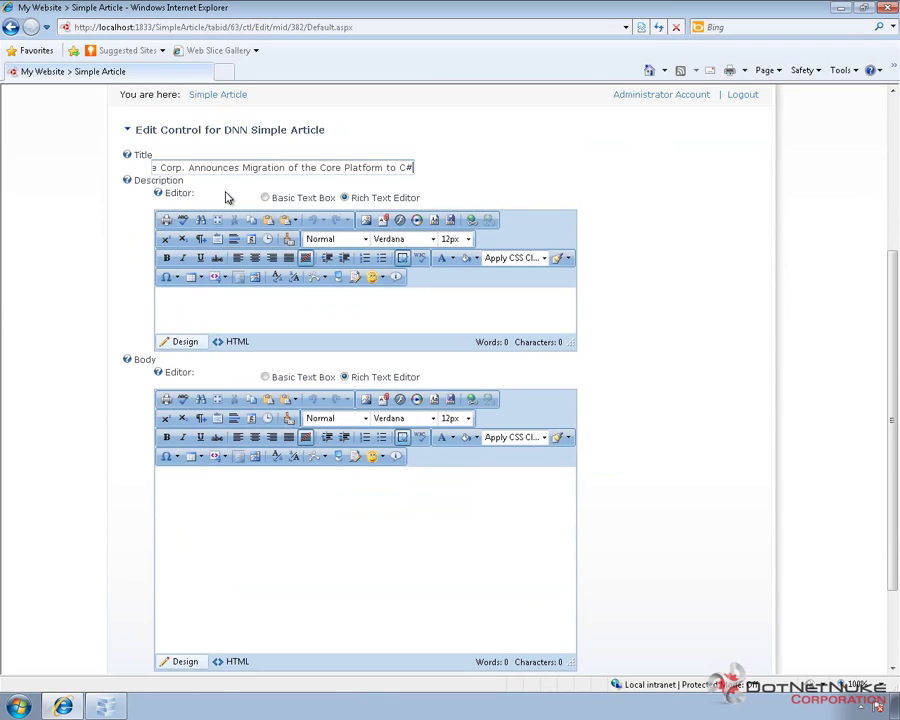
pyautogui.click(233, 312)
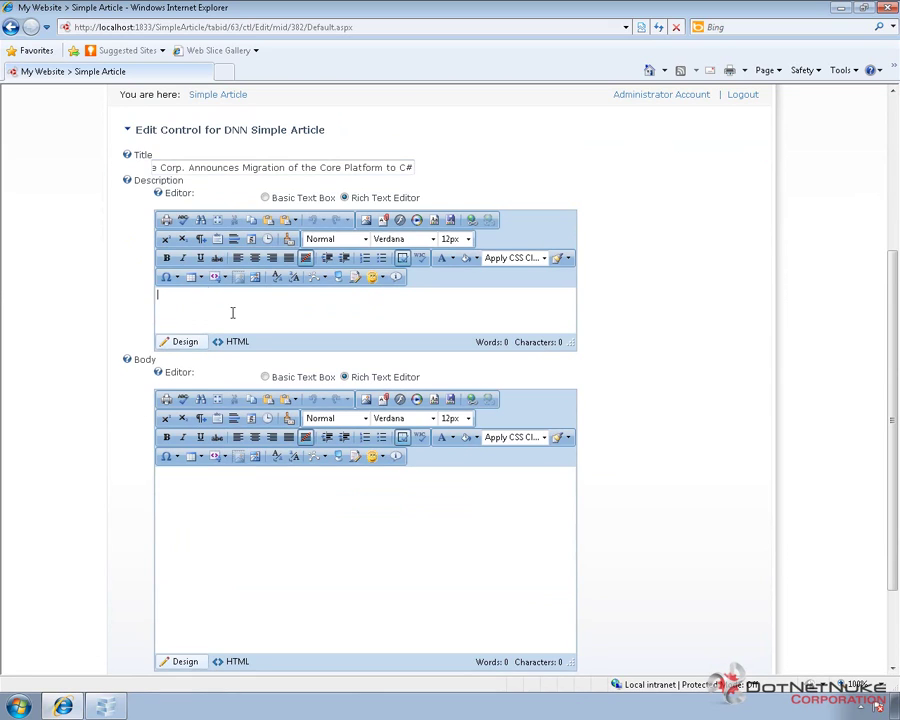
pyautogui.hotkey('ctrl', 'v')
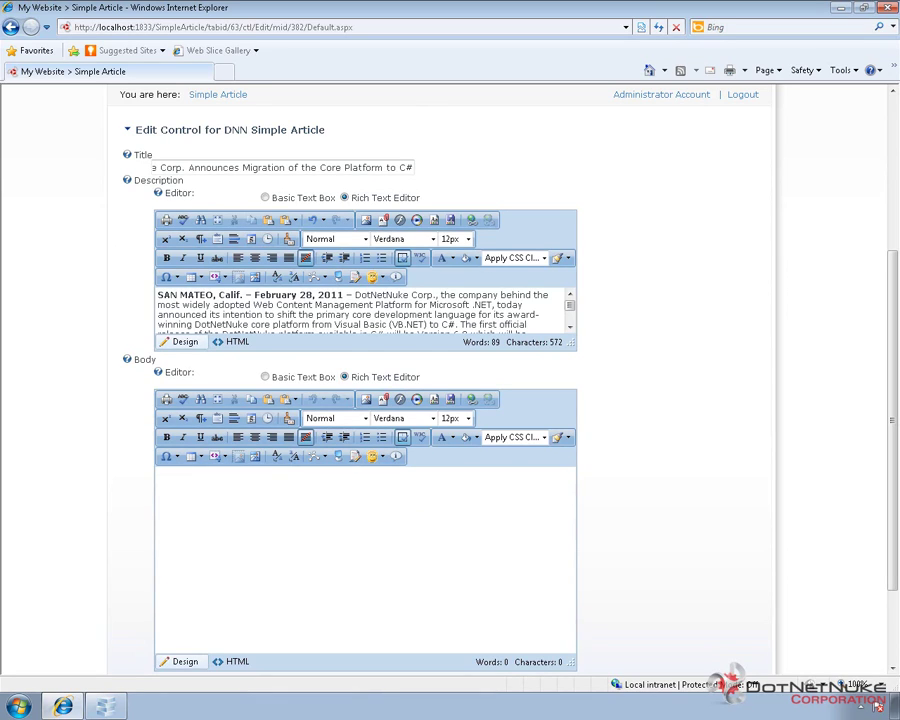
pyautogui.click(320, 539)
pyautogui.hotkey('ctrl', 'v')
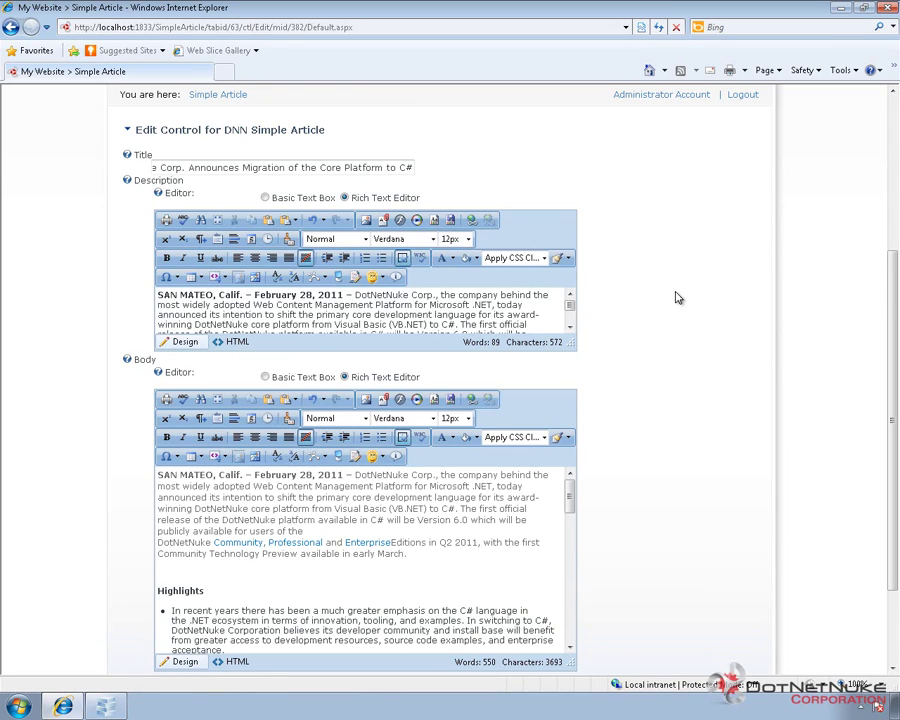
pyautogui.scroll(-2, 650, 340)
pyautogui.scroll(-1, 670, 390)
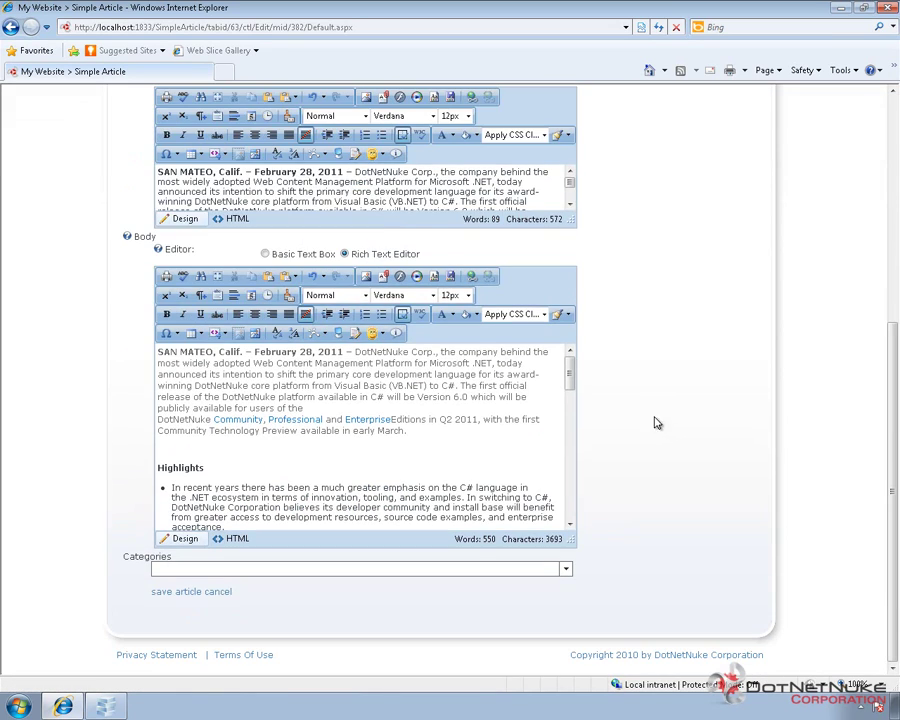
# Tag the C# migration article with Site News and Politics, then save it
pyautogui.click(566, 569)
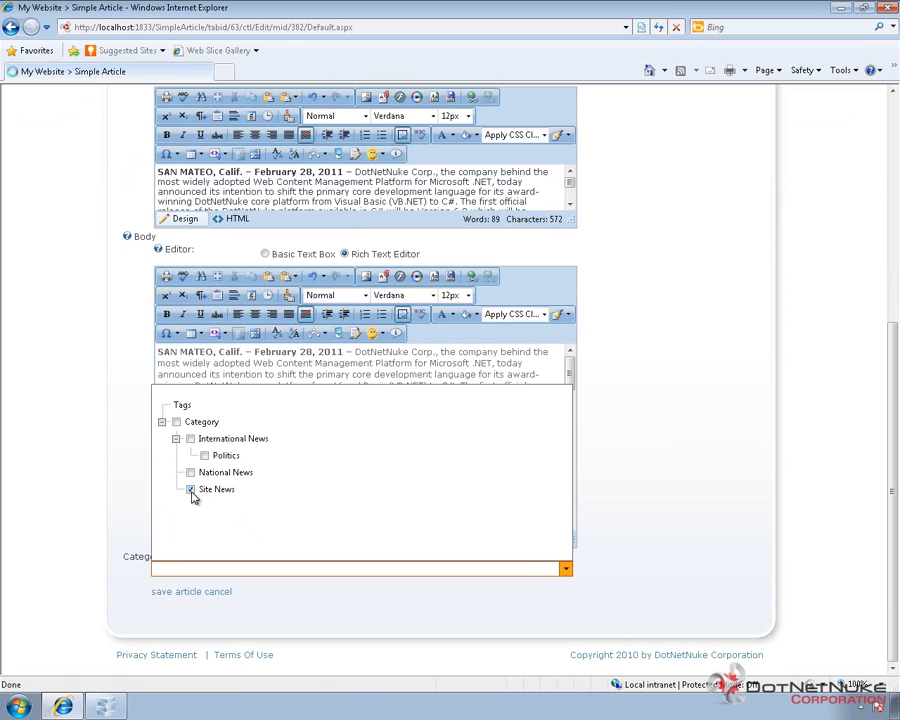
pyautogui.click(191, 490)
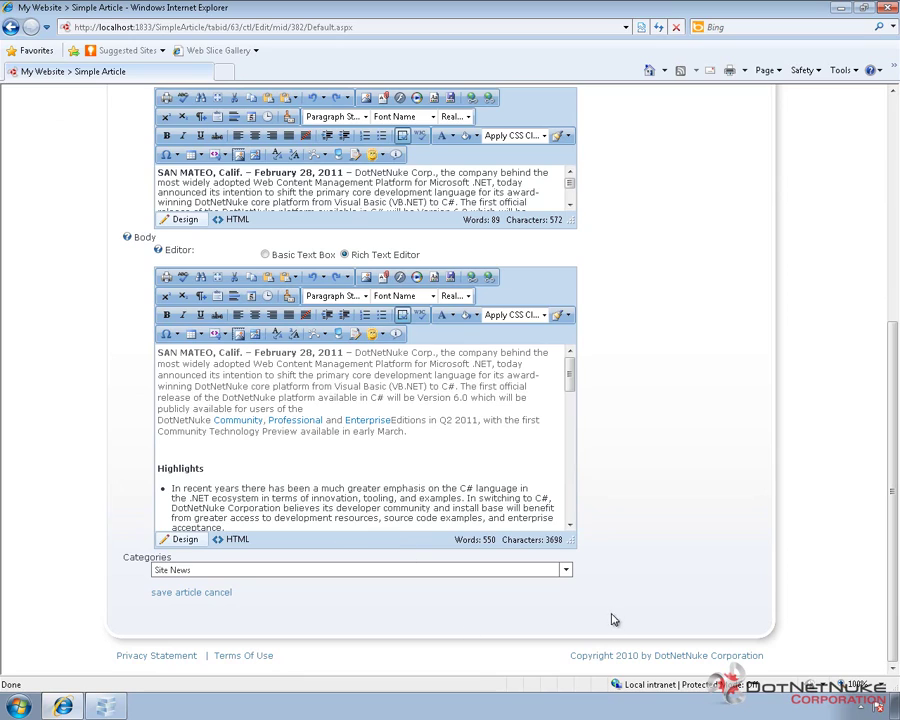
pyautogui.click(566, 569)
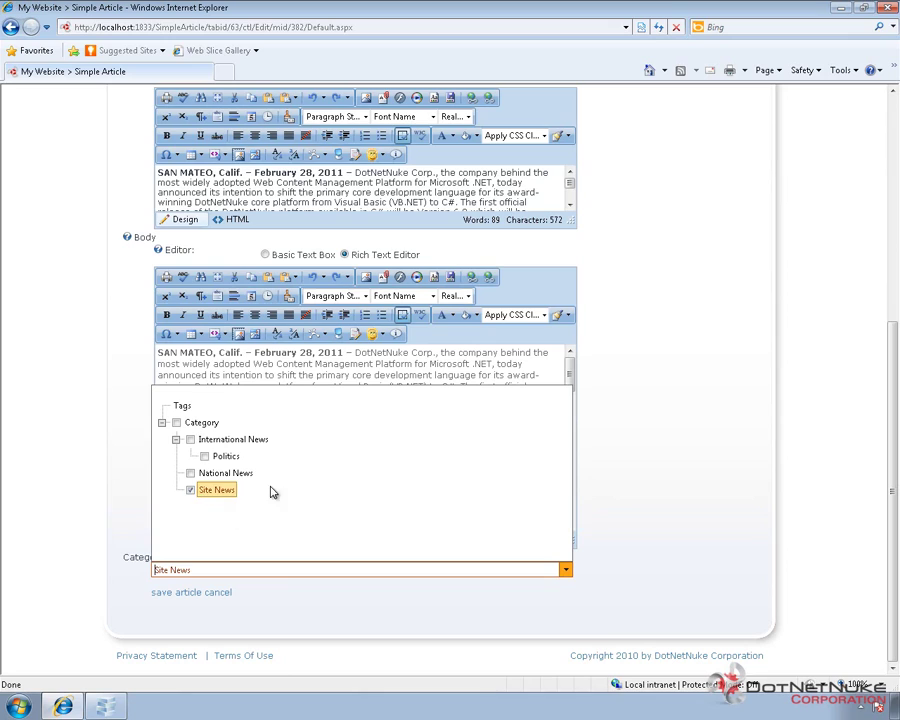
pyautogui.click(204, 456)
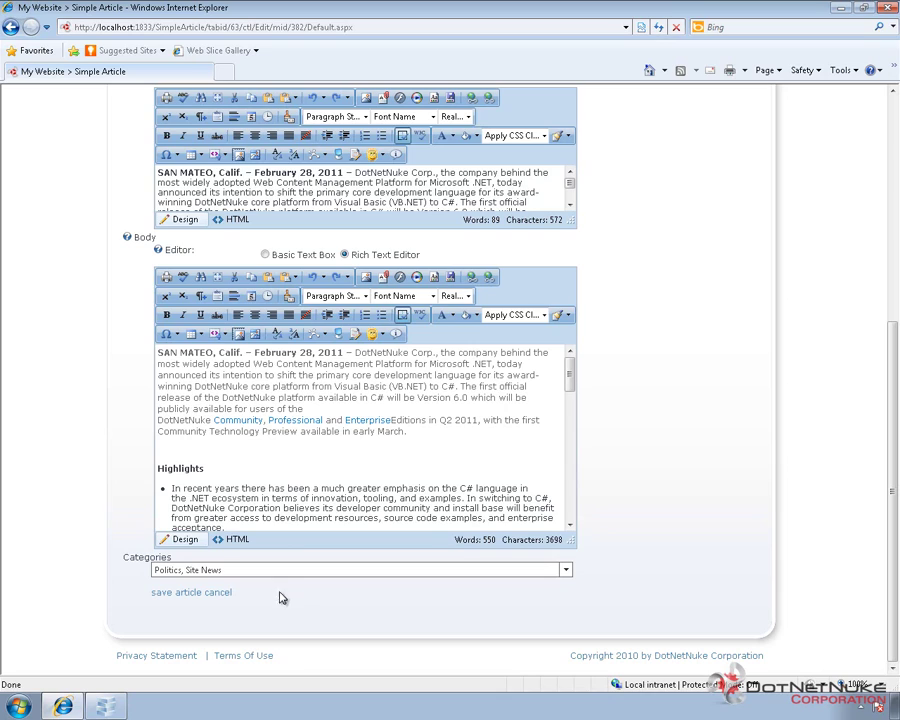
pyautogui.click(166, 598)
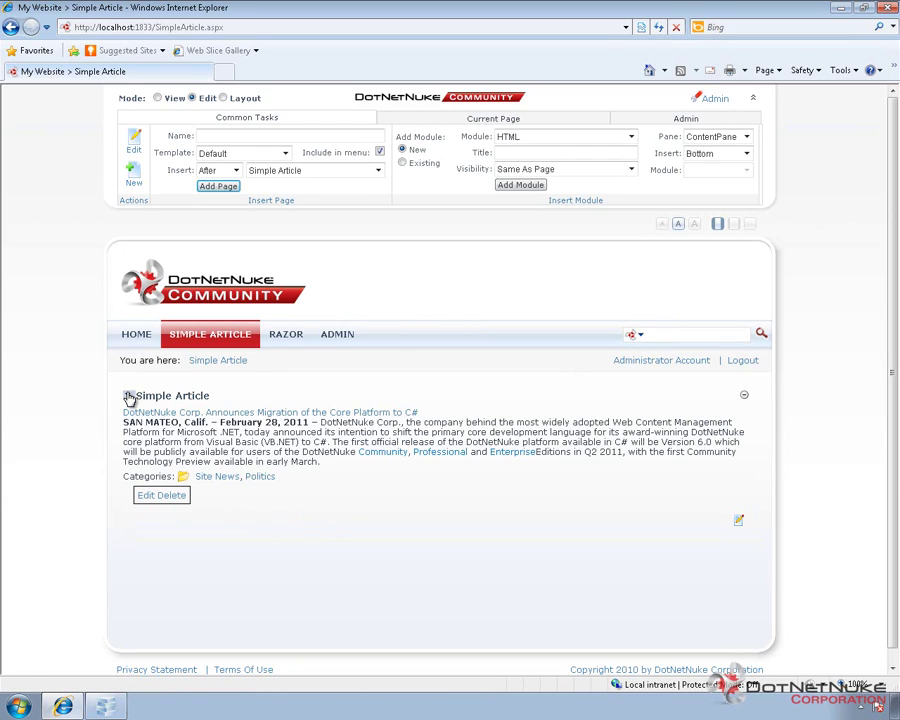
# Start a second article and paste in the WebMatrix title and its press-release summary
pyautogui.moveTo(128, 396)
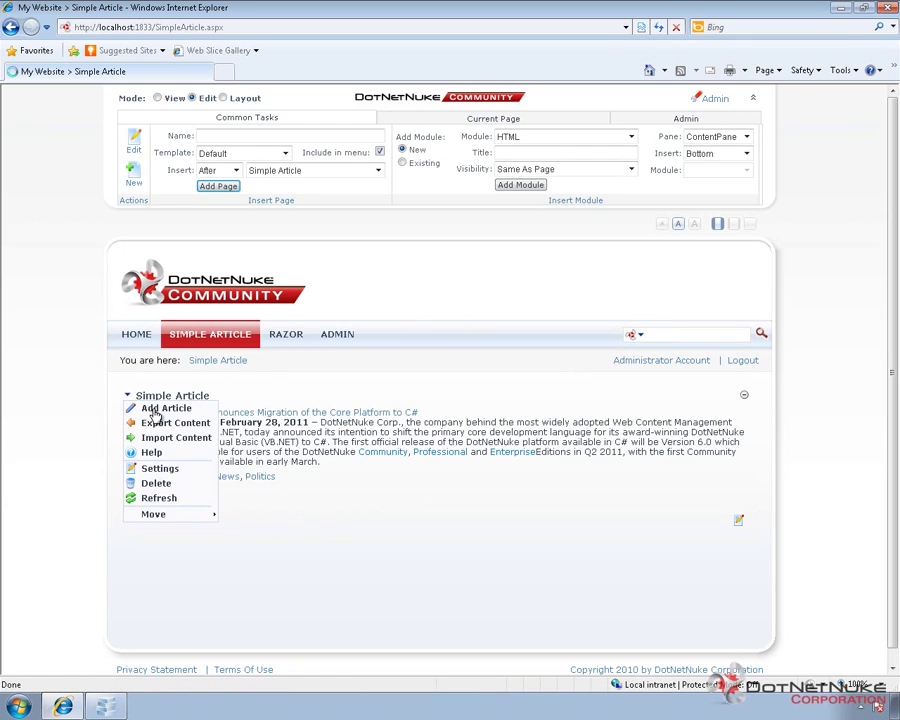
pyautogui.click(155, 410)
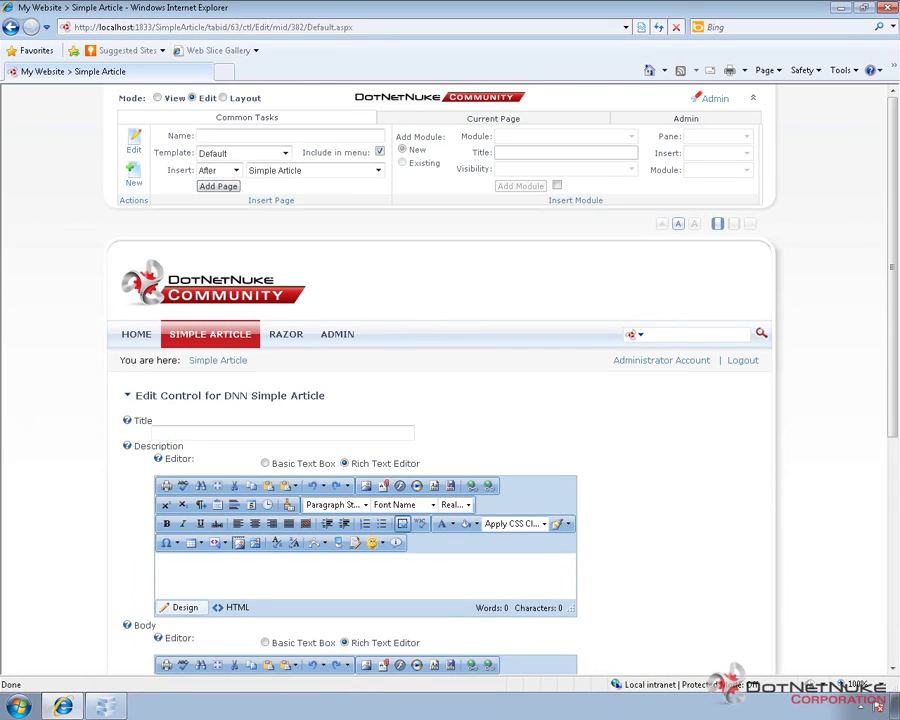
pyautogui.click(206, 431)
pyautogui.hotkey('ctrl', 'v')
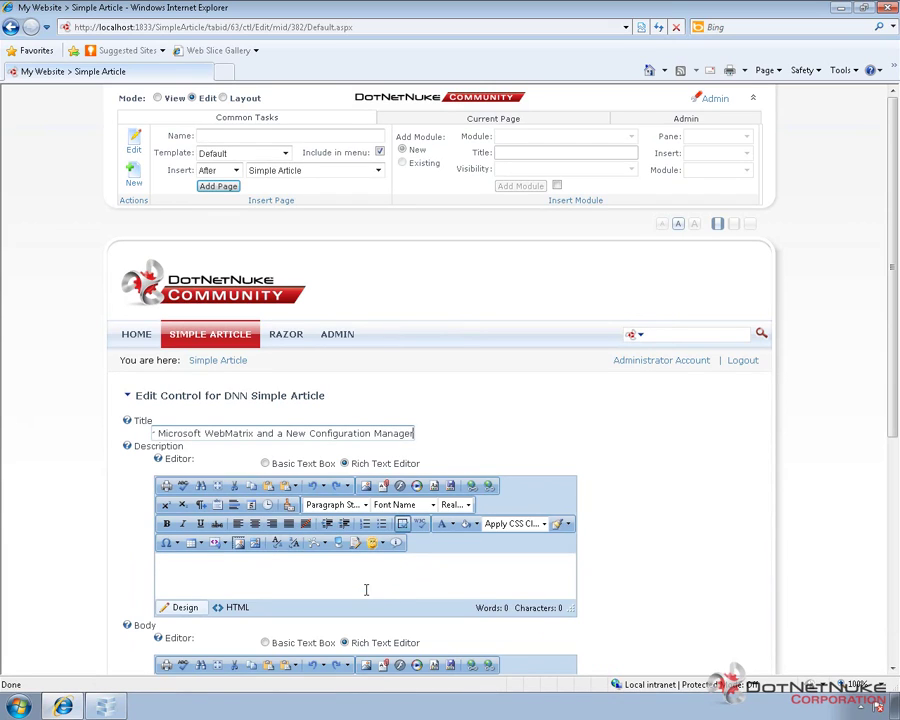
pyautogui.click(310, 590)
pyautogui.hotkey('ctrl', 'v')
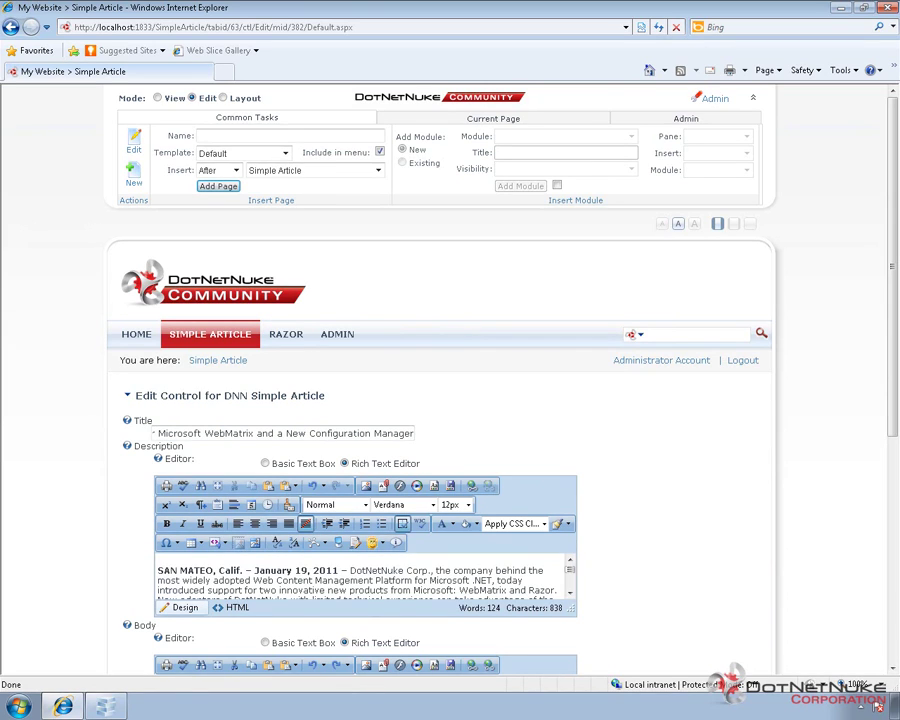
# Paste the full WebMatrix press release into Body, tag it Site News, and save it
pyautogui.scroll(-1, 140, 463)
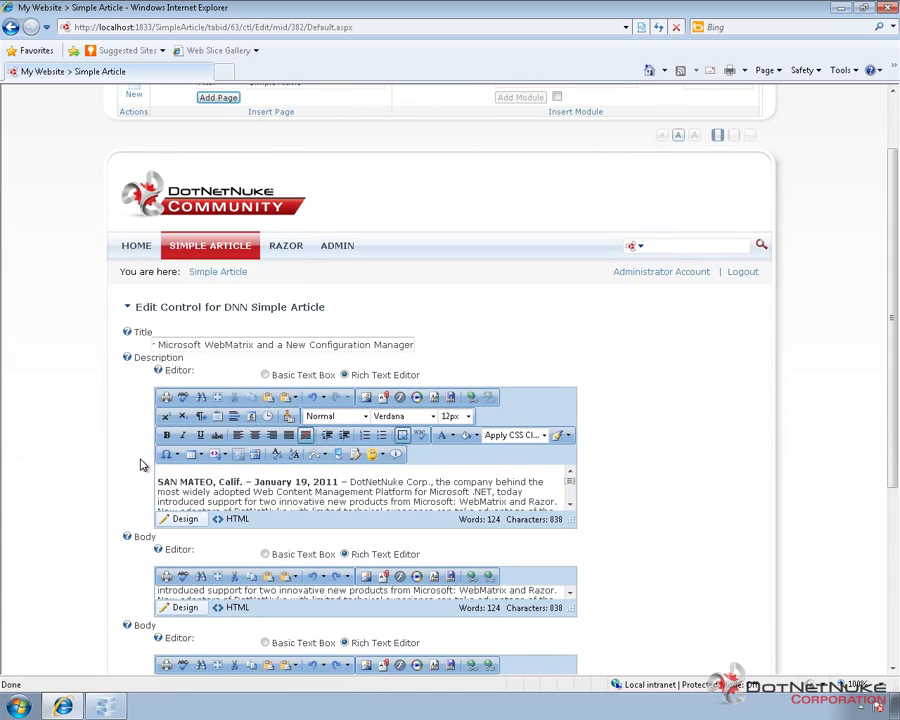
pyautogui.scroll(-3, 140, 464)
pyautogui.click(229, 437)
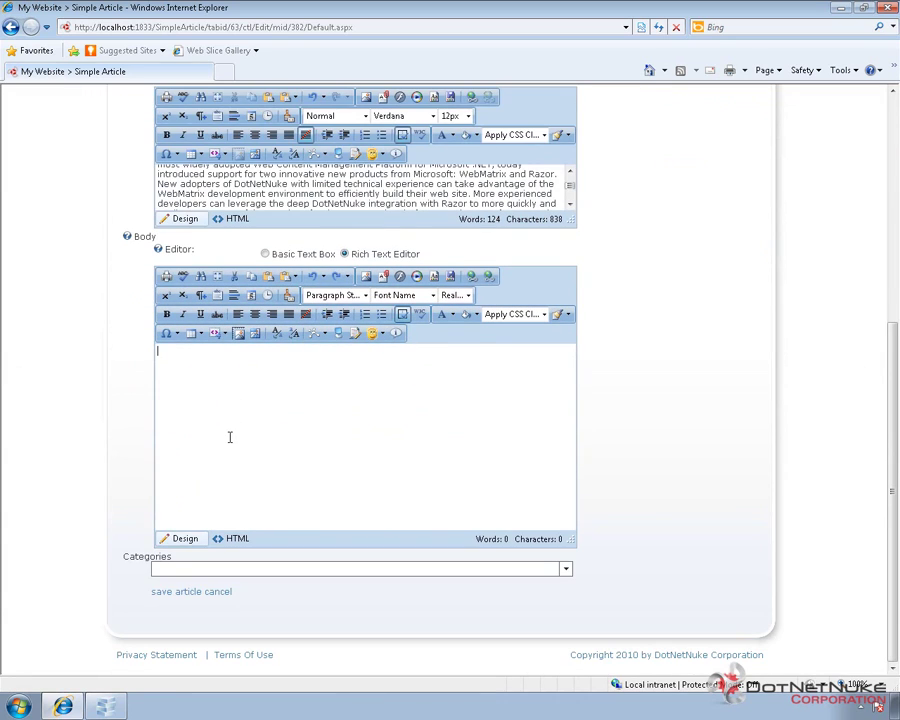
pyautogui.hotkey('ctrl', 'v')
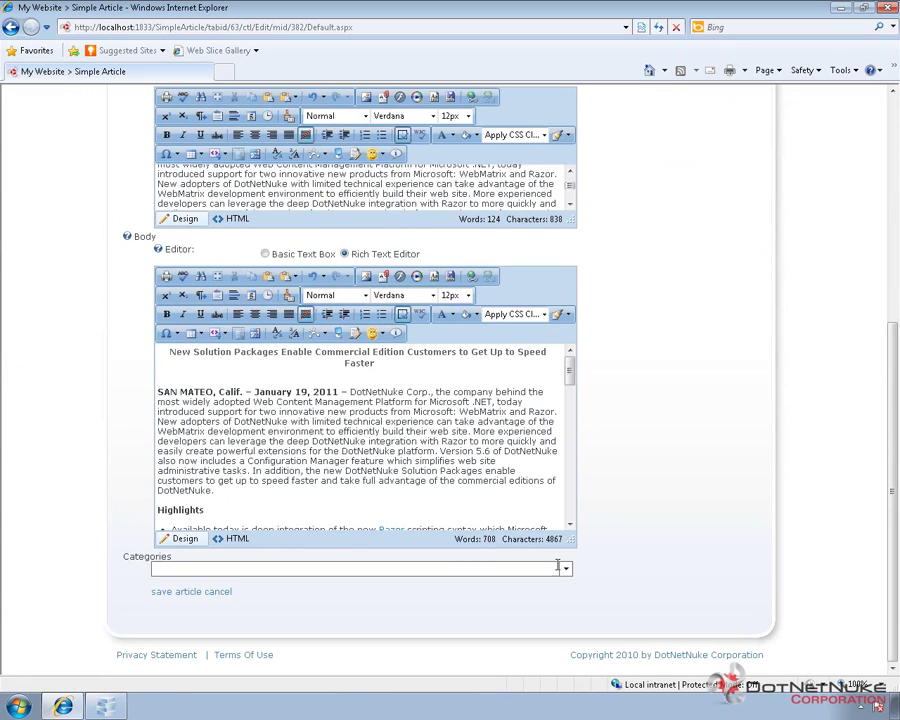
pyautogui.click(565, 568)
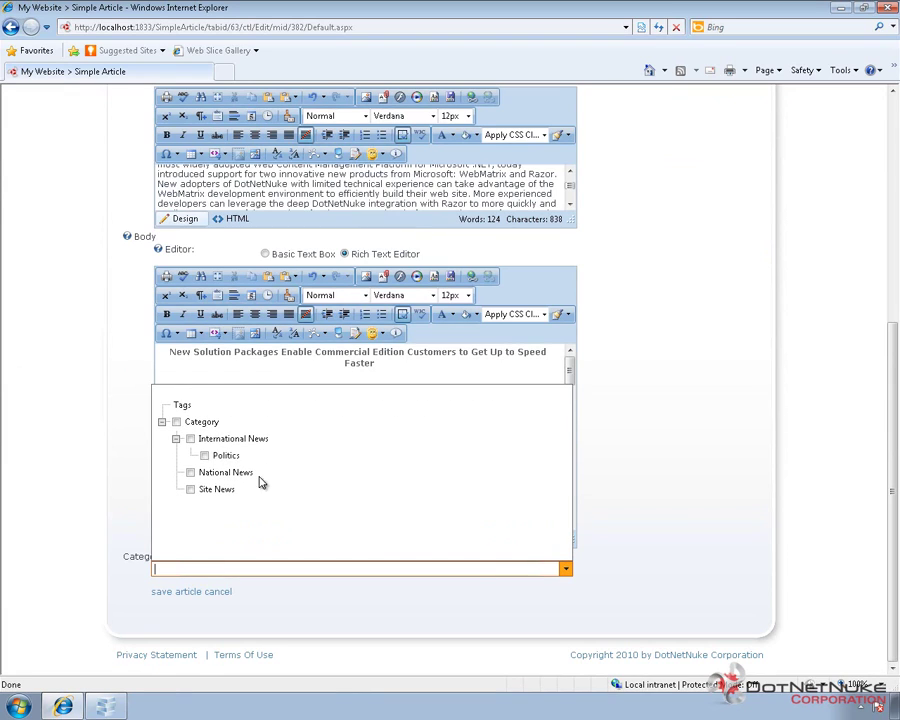
pyautogui.click(191, 489)
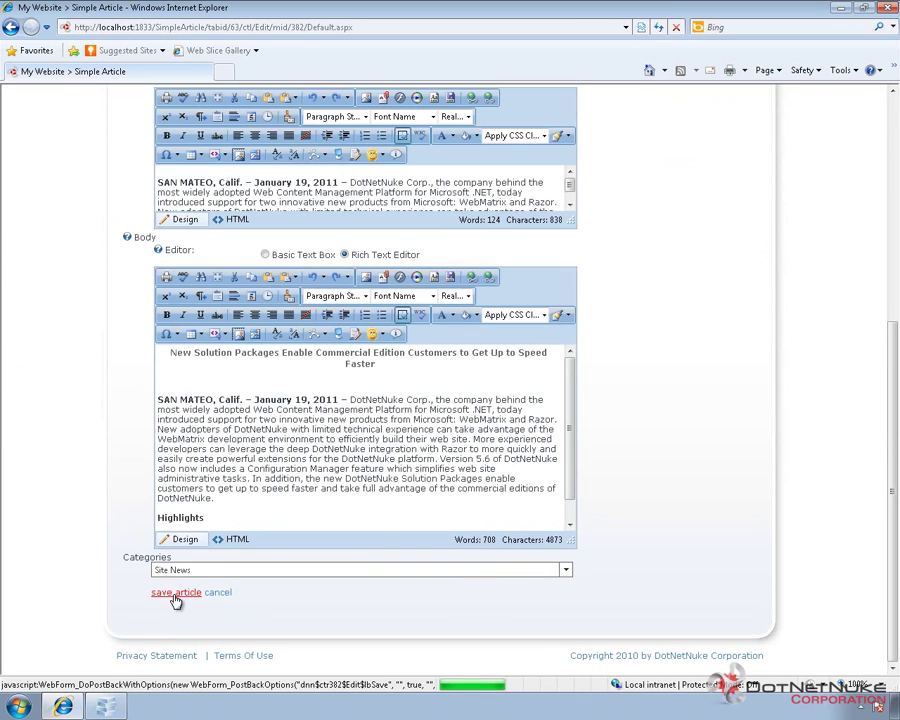
pyautogui.click(175, 596)
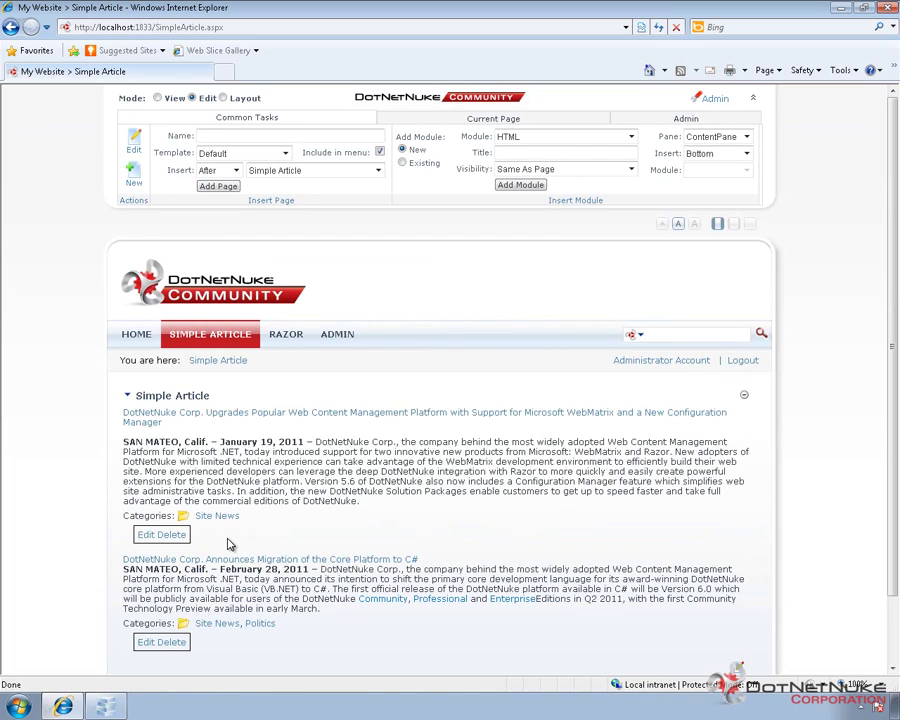
pyautogui.click(147, 536)
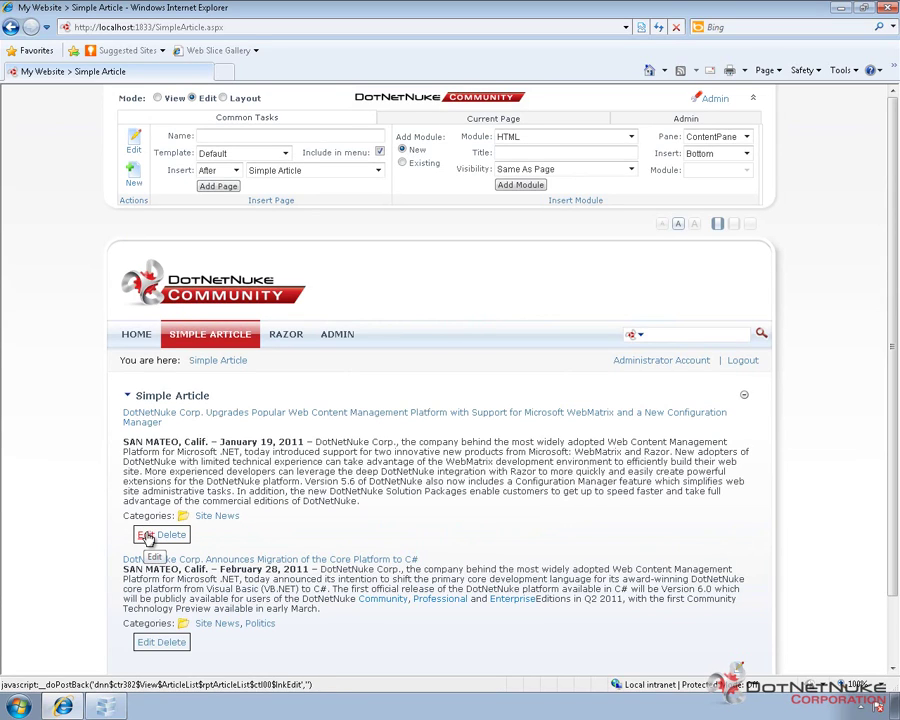
pyautogui.click(147, 536)
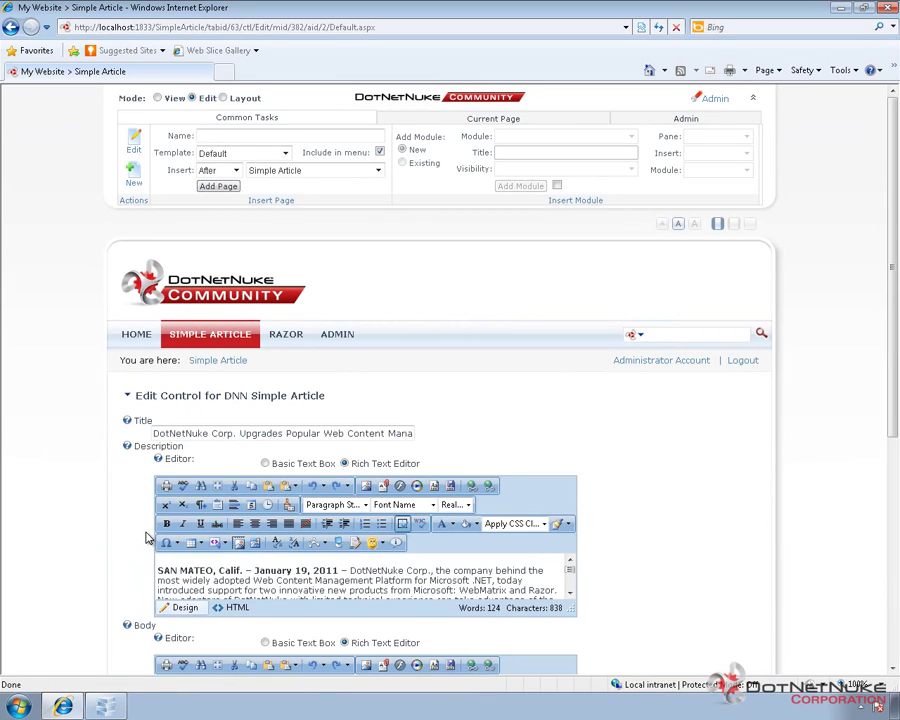
pyautogui.scroll(-3, 120, 480)
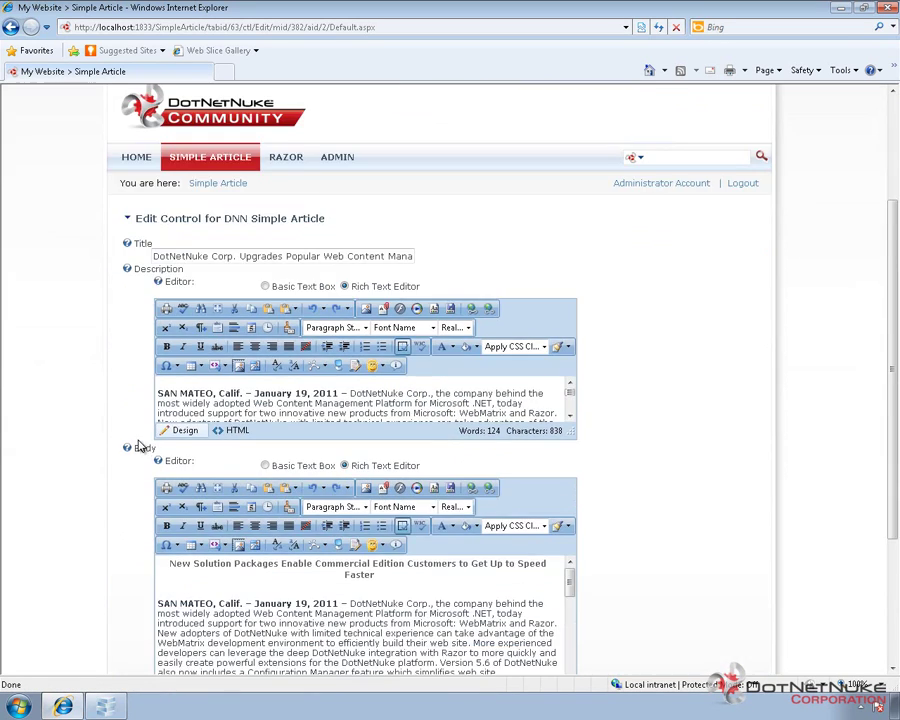
pyautogui.scroll(-2, 136, 444)
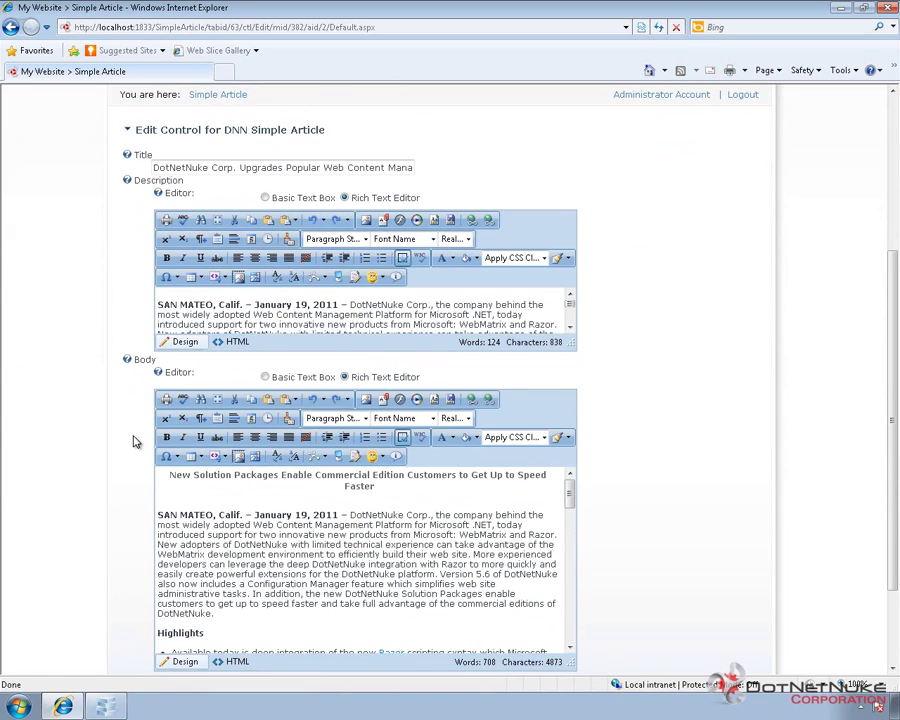
pyautogui.scroll(-2, 102, 470)
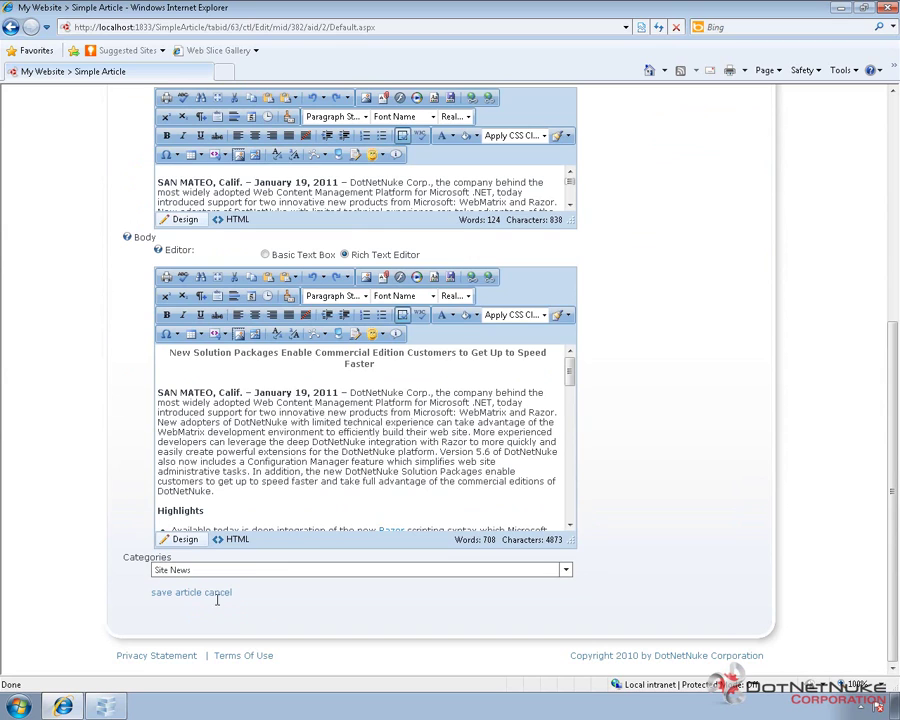
pyautogui.click(217, 593)
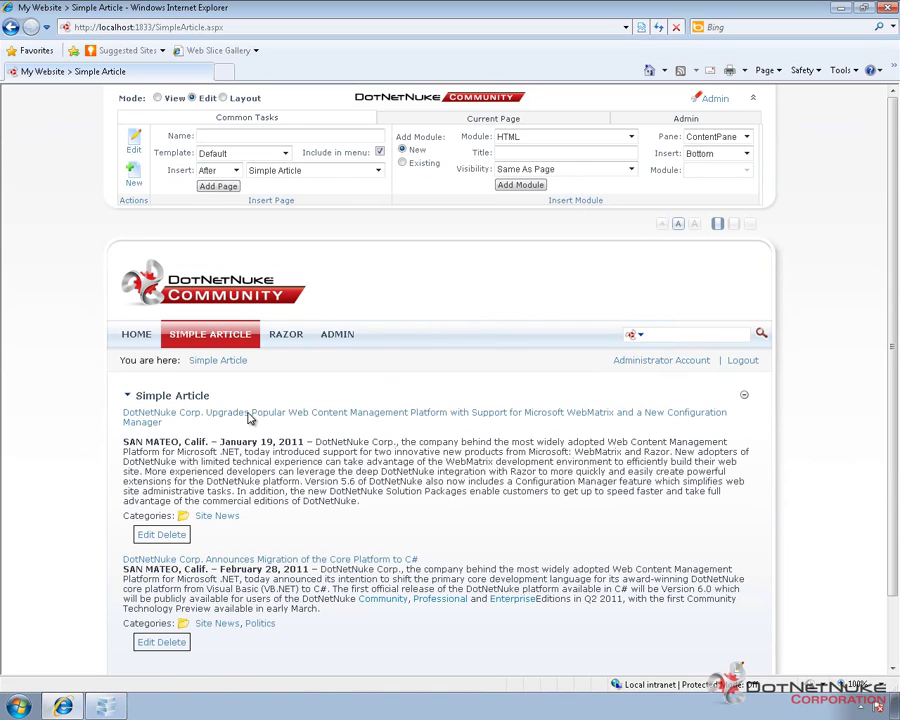
# Open the WebMatrix article's full page, read through it, and follow its Site News category link
pyautogui.click(250, 419)
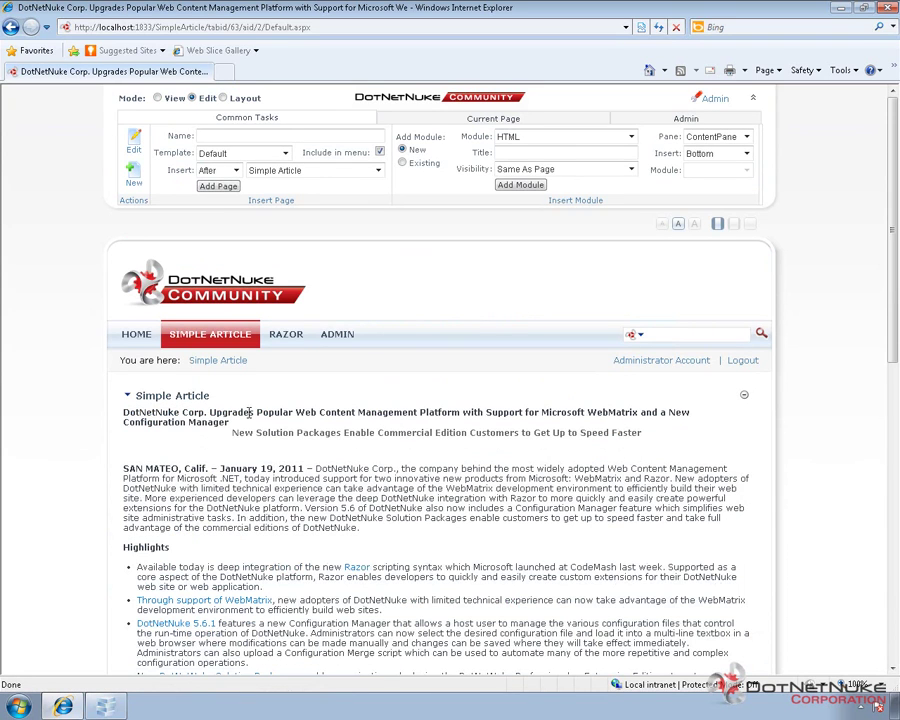
pyautogui.scroll(-3, 257, 412)
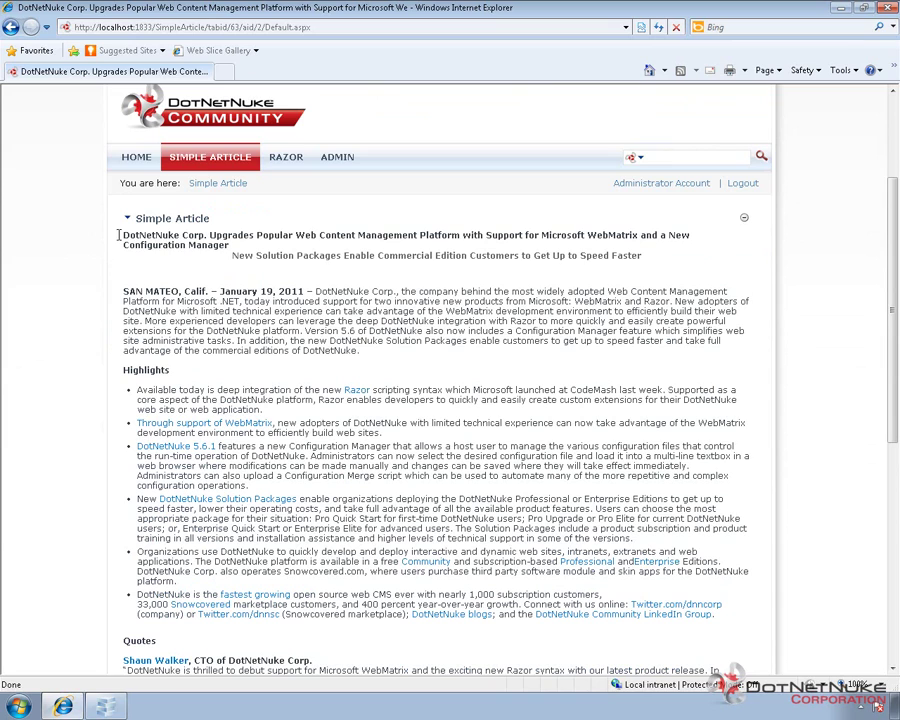
pyautogui.moveTo(118, 235); pyautogui.dragTo(197, 275)
pyautogui.click(245, 254)
pyautogui.click(239, 257)
pyautogui.scroll(-5, 260, 264)
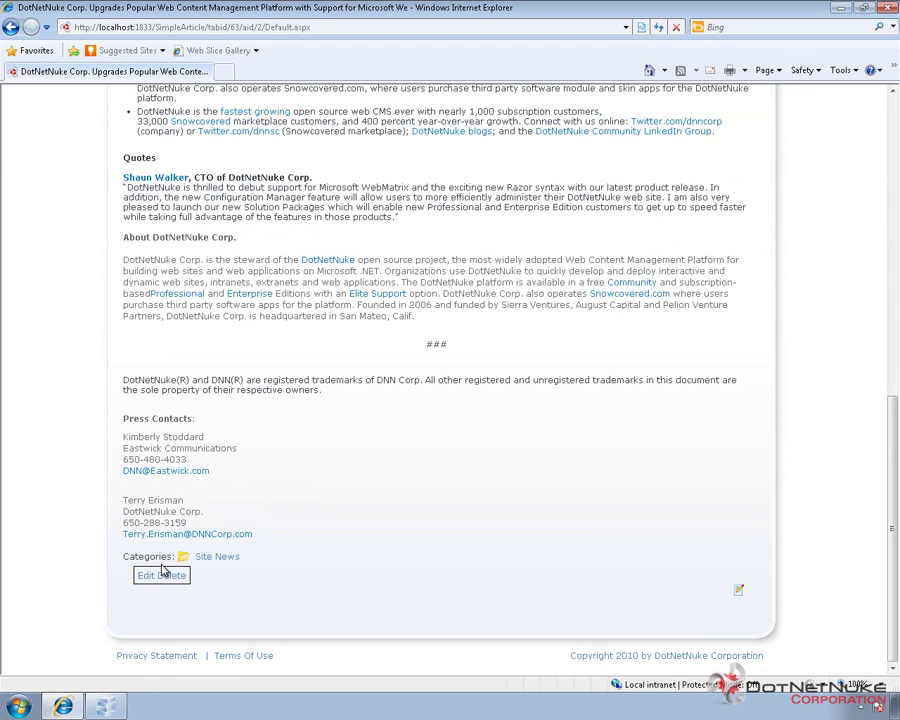
pyautogui.click(222, 557)
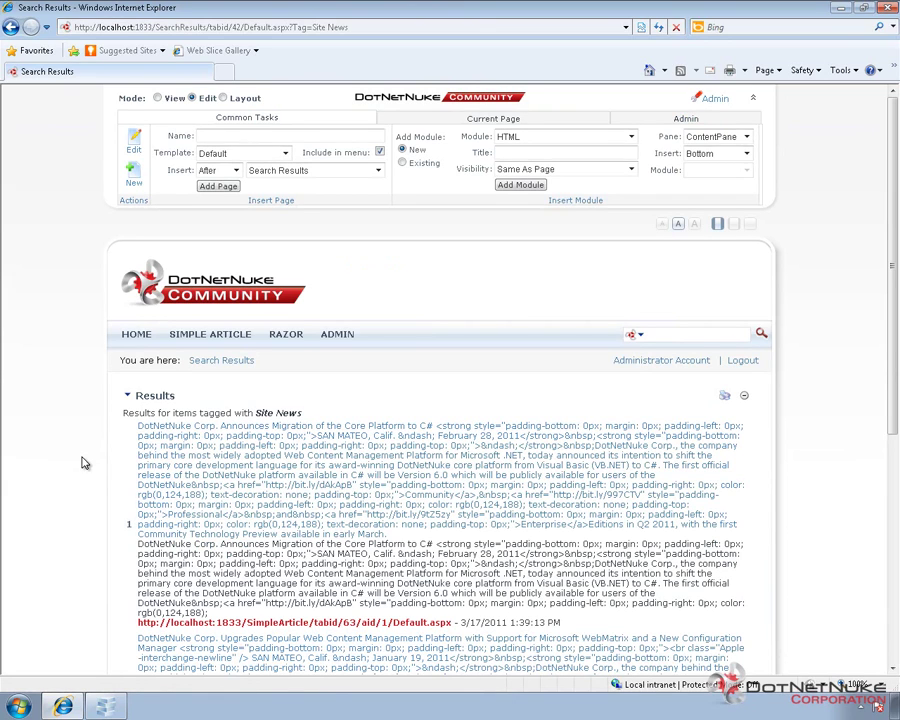
# Scan the Site News search results and open the C# migration article from them
pyautogui.scroll(-2, 84, 463)
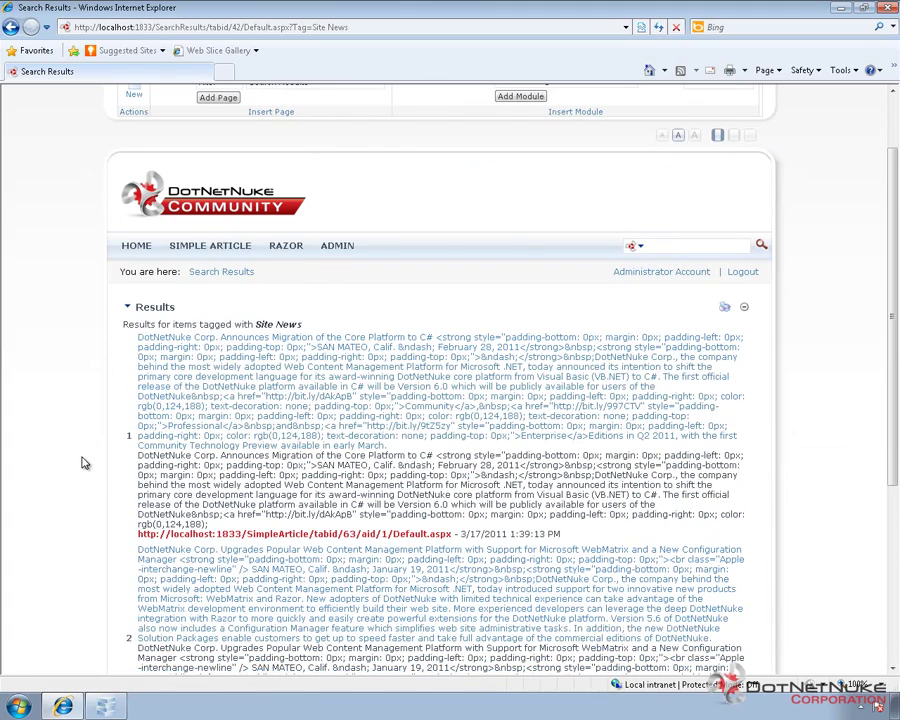
pyautogui.scroll(-3, 84, 463)
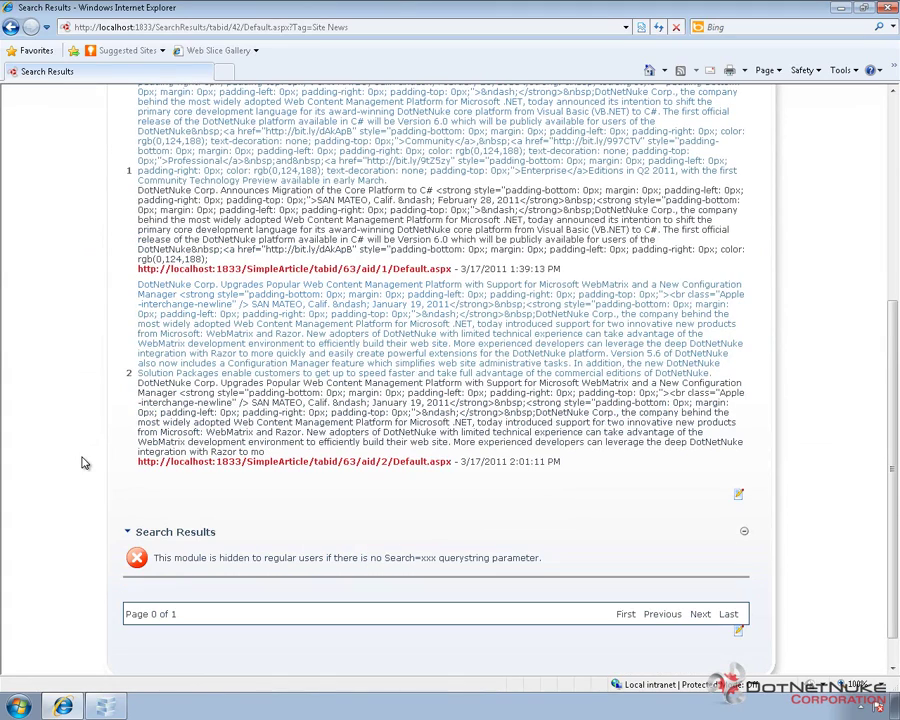
pyautogui.scroll(4, 84, 463)
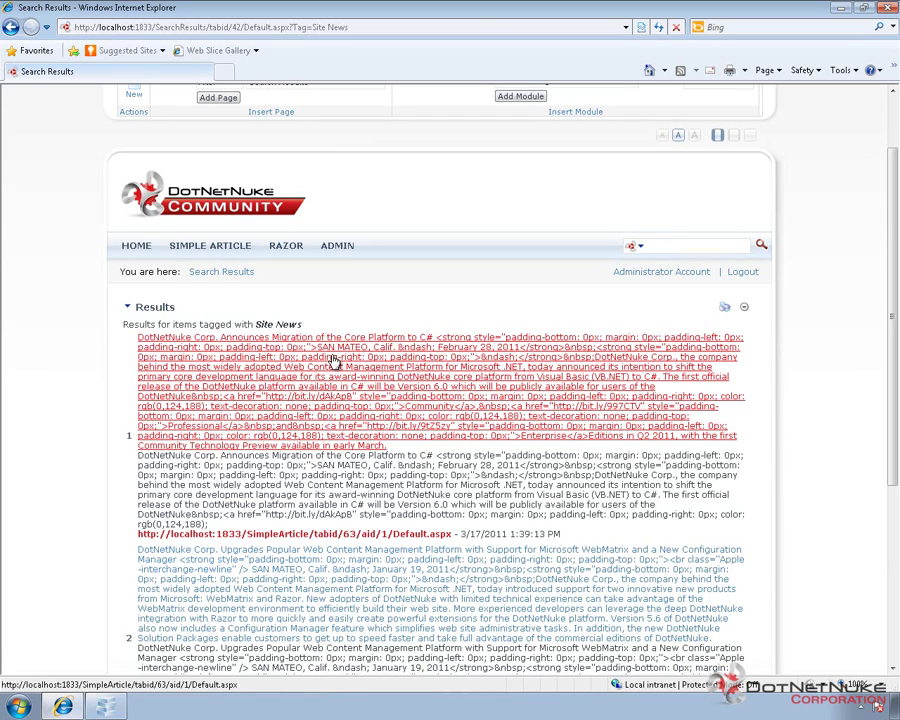
pyautogui.click(333, 362)
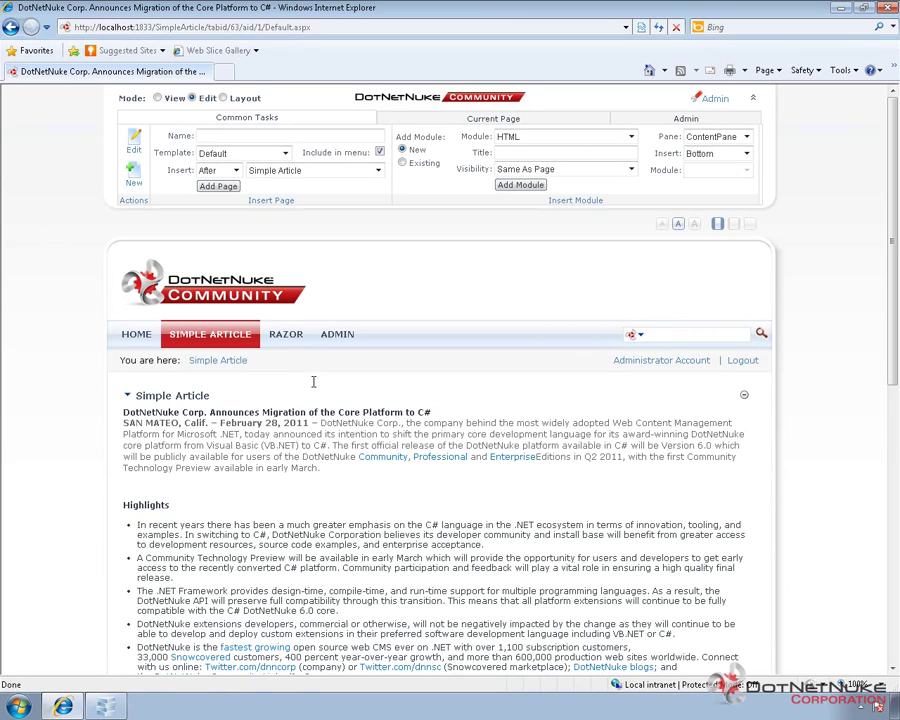
# From the Simple Article page, view the Politics-tagged articles, then return to the article list
pyautogui.click(213, 336)
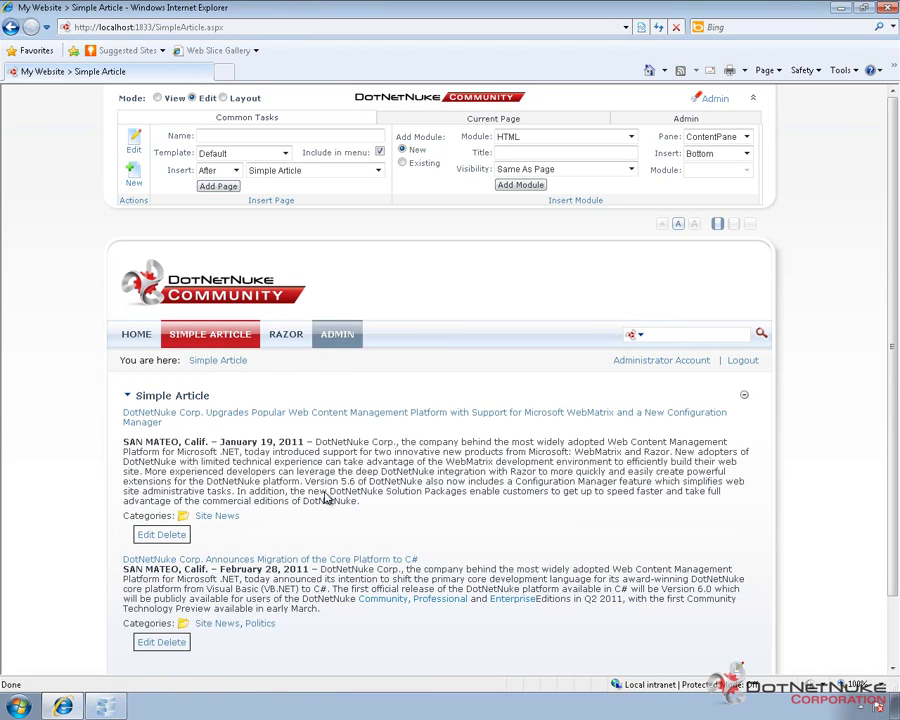
pyautogui.click(266, 627)
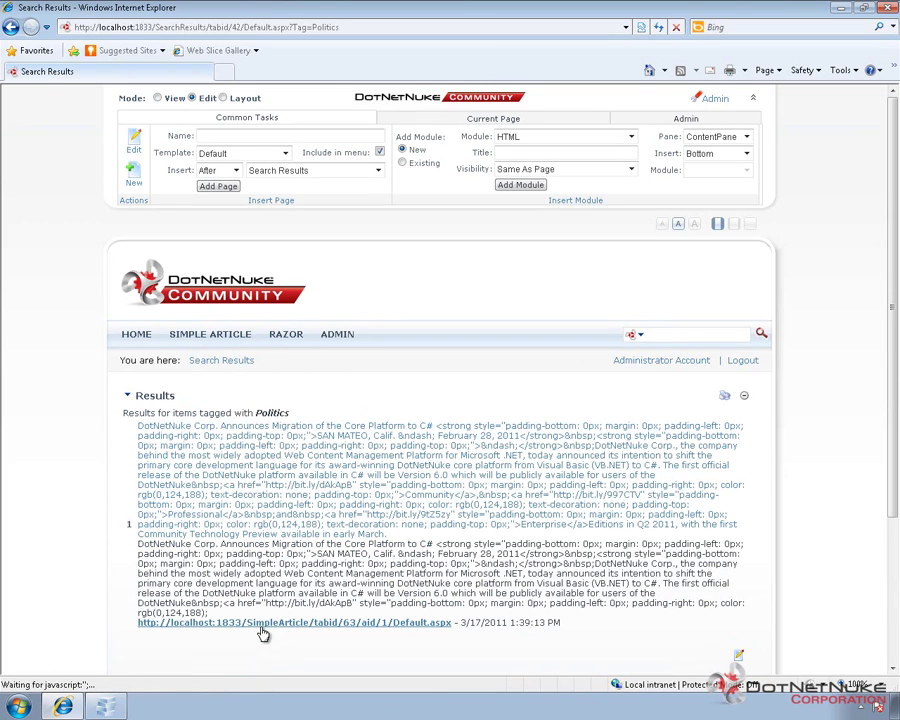
pyautogui.click(225, 341)
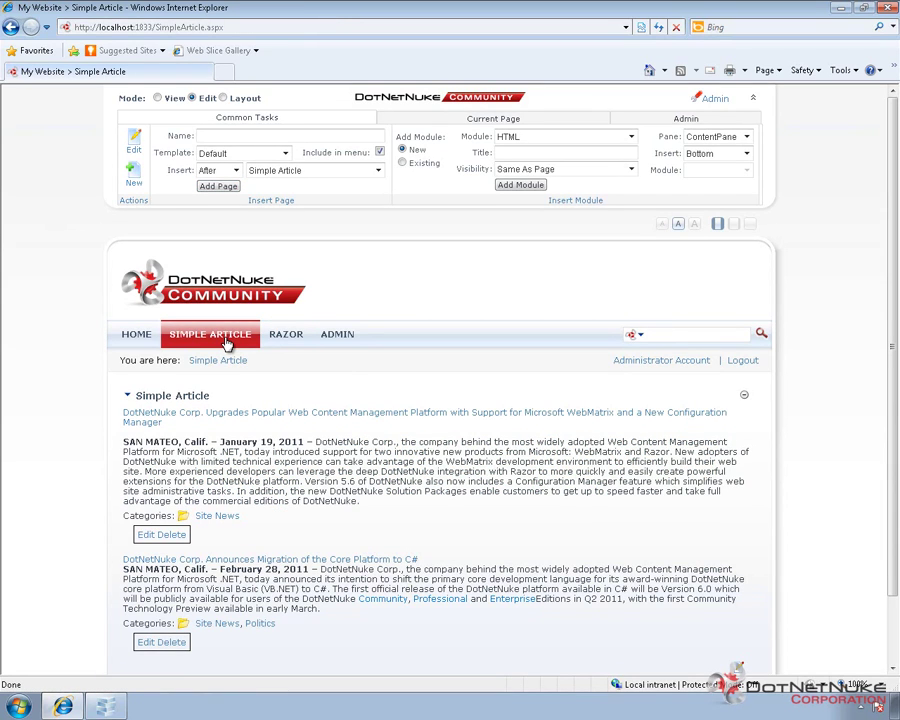
pyautogui.click(241, 419)
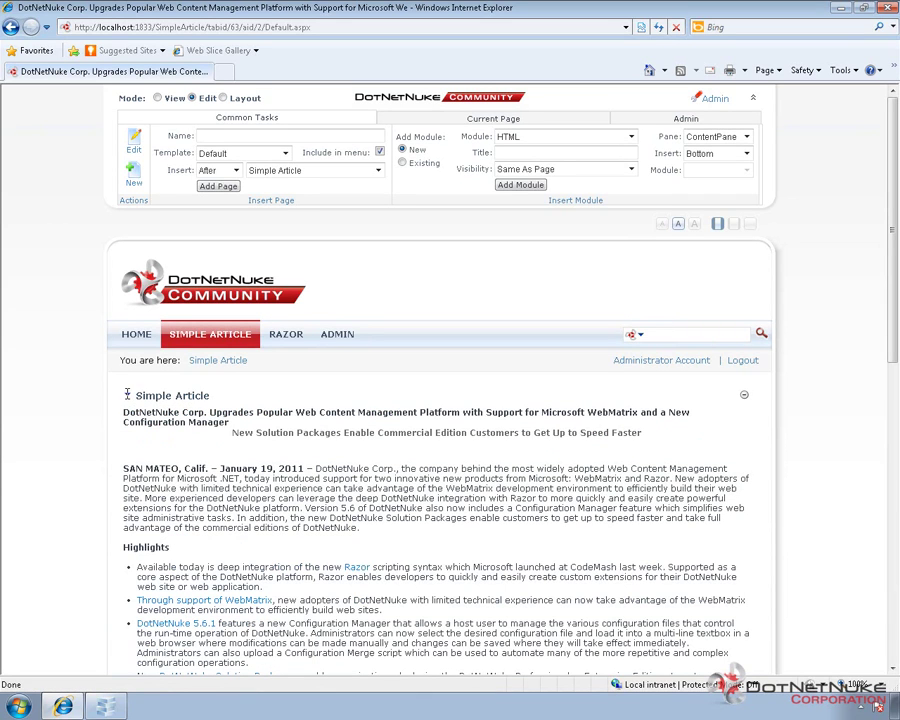
pyautogui.moveTo(127, 395)
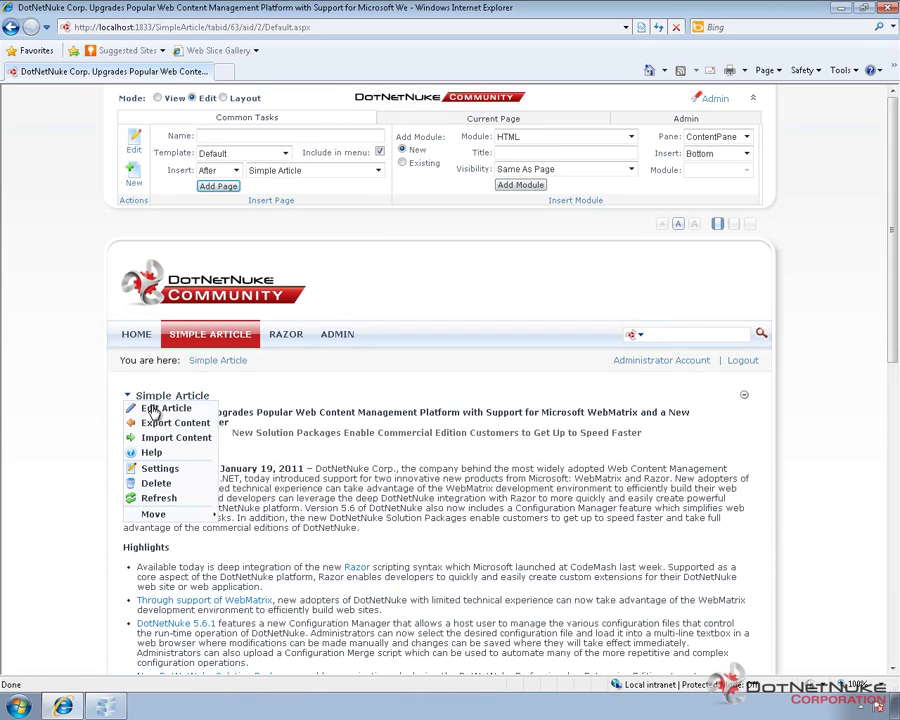
pyautogui.click(153, 409)
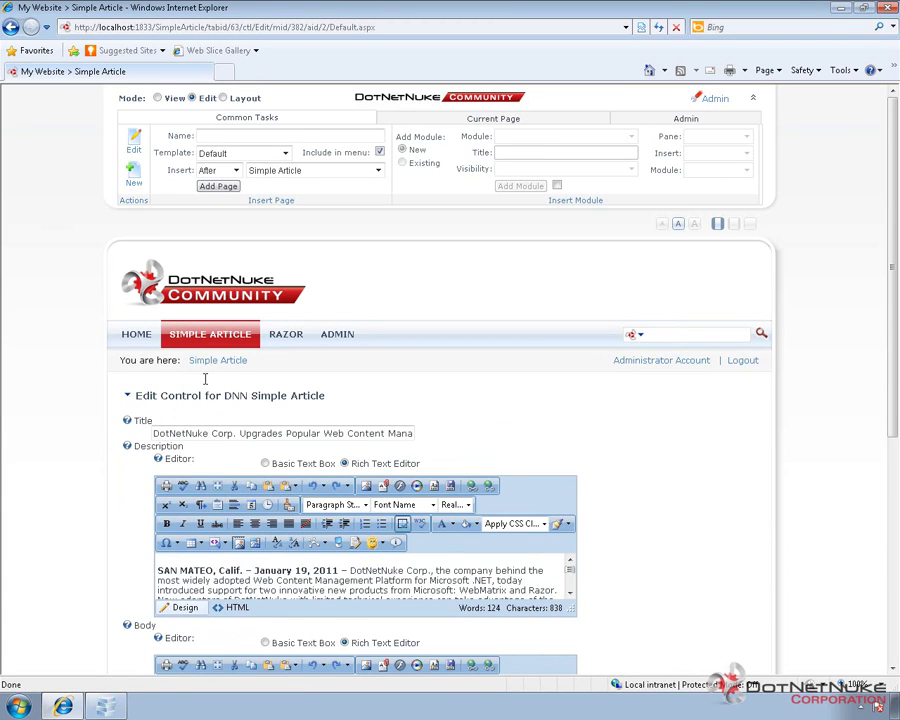
pyautogui.click(222, 340)
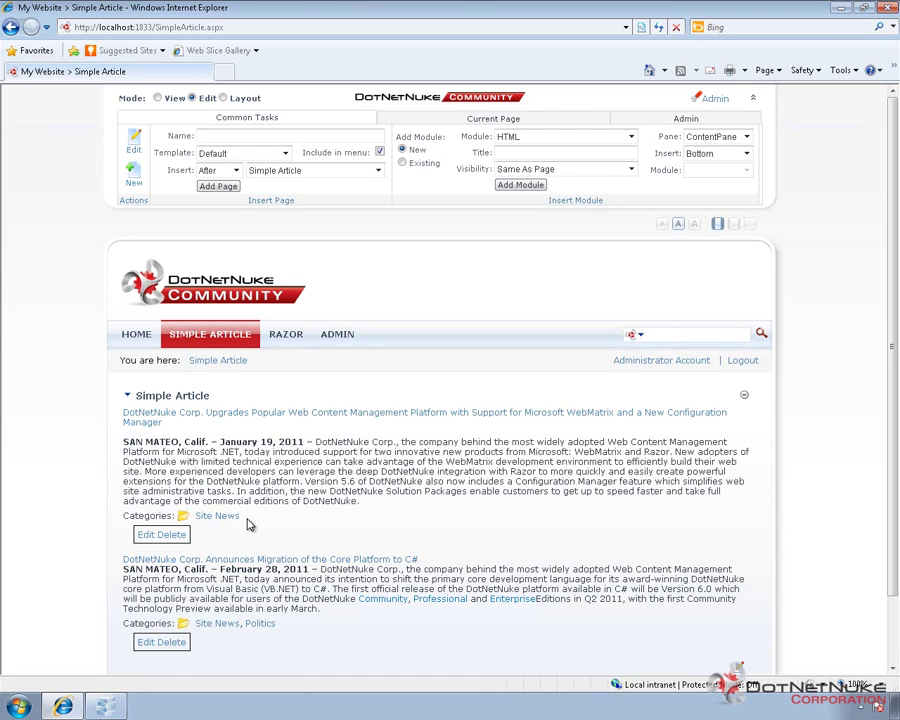
pyautogui.click(257, 417)
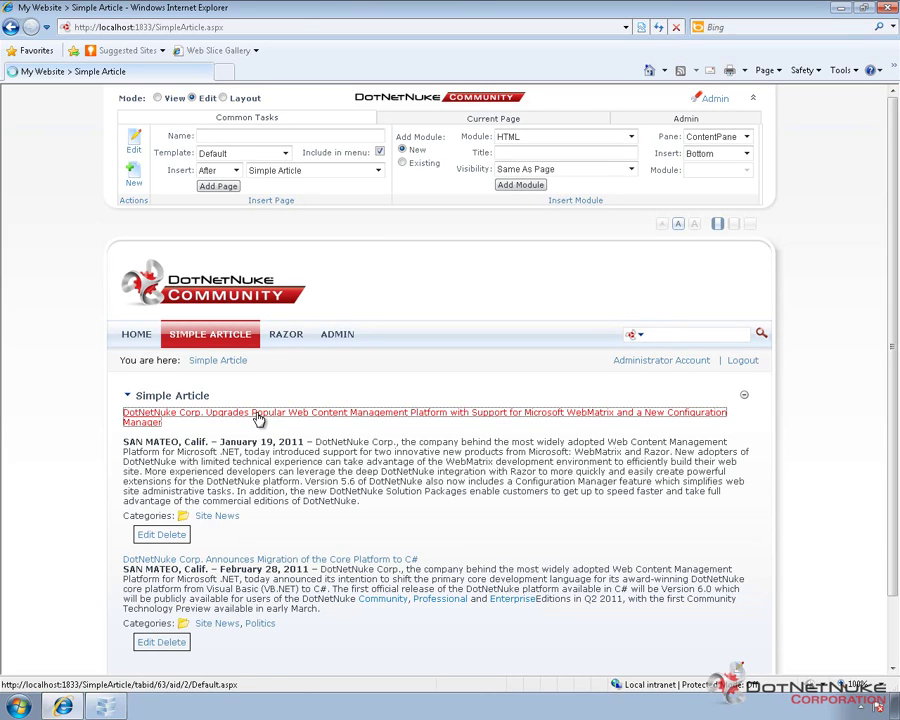